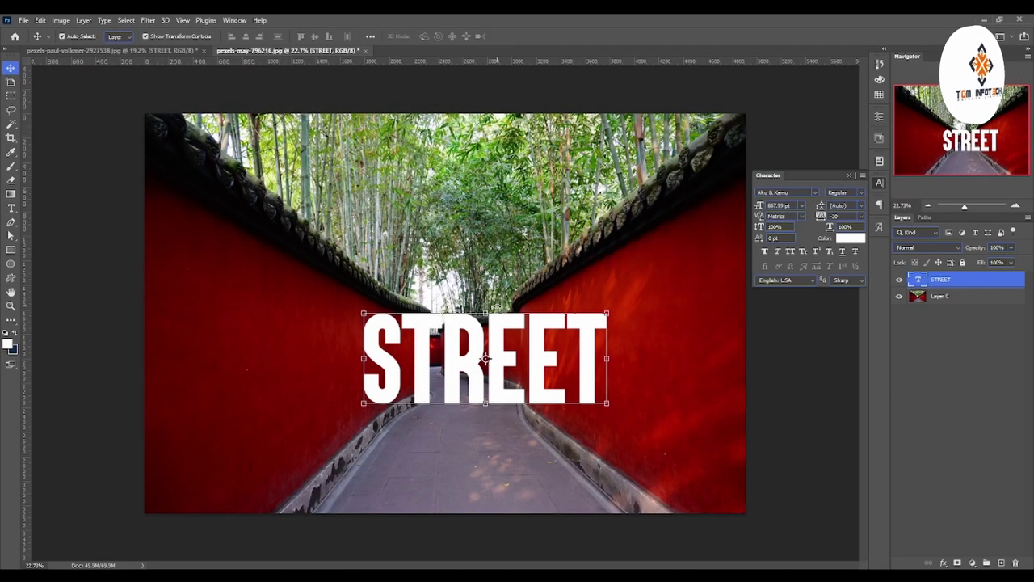
Shift STREET upward, undo the stray 'YJ' typed into it, then move it down-left.
left_click_drag(566, 342, 560, 256)
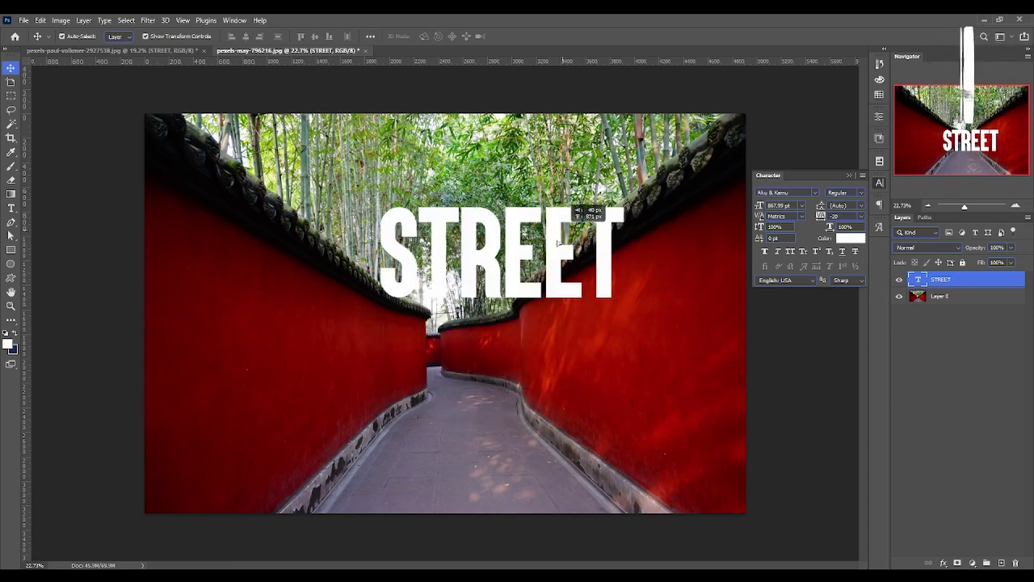
double_click(567, 254)
left_click(567, 254)
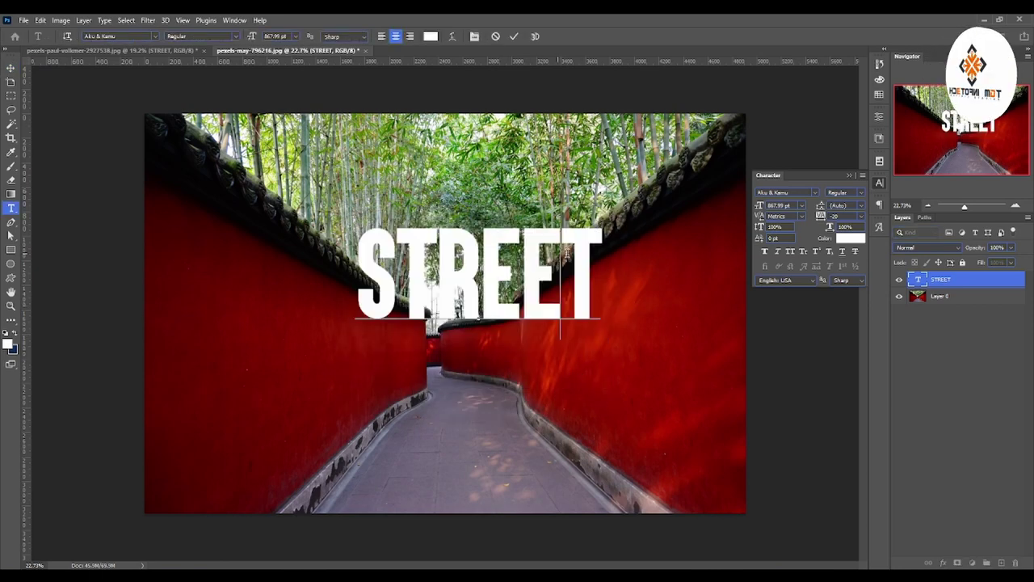
type("YJT")
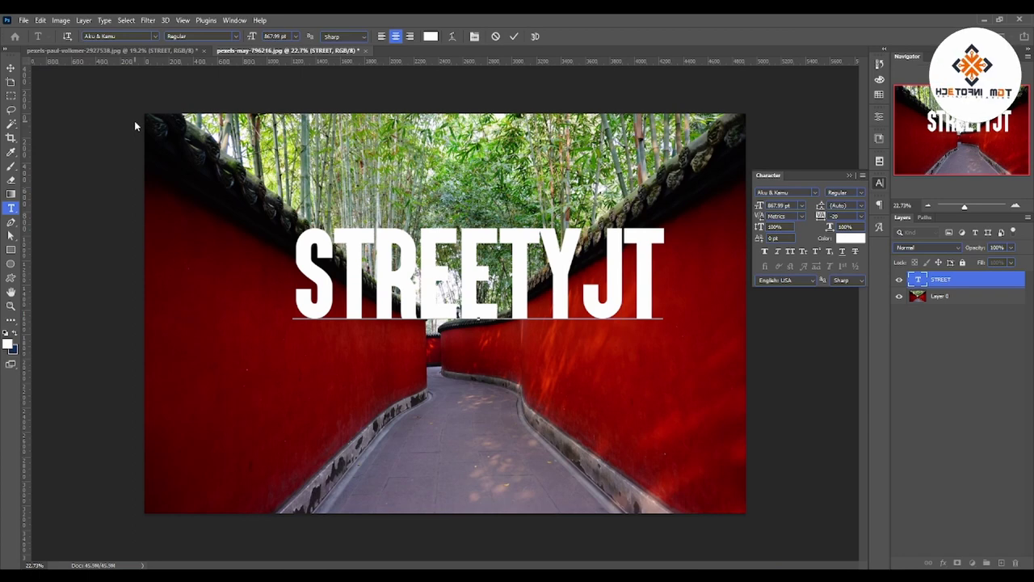
left_click(11, 67)
key("ctrl+z")
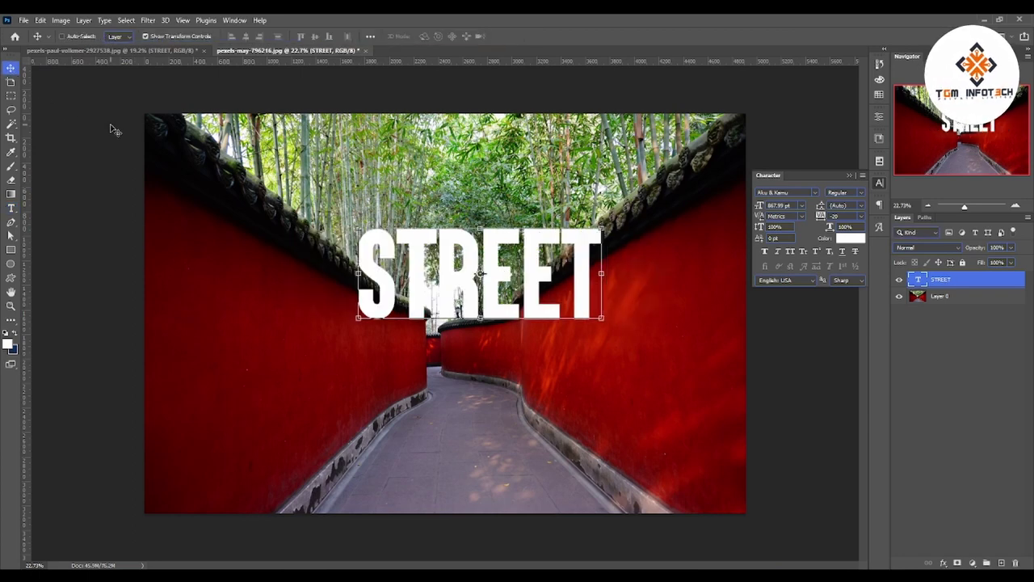
left_click_drag(517, 274, 327, 371)
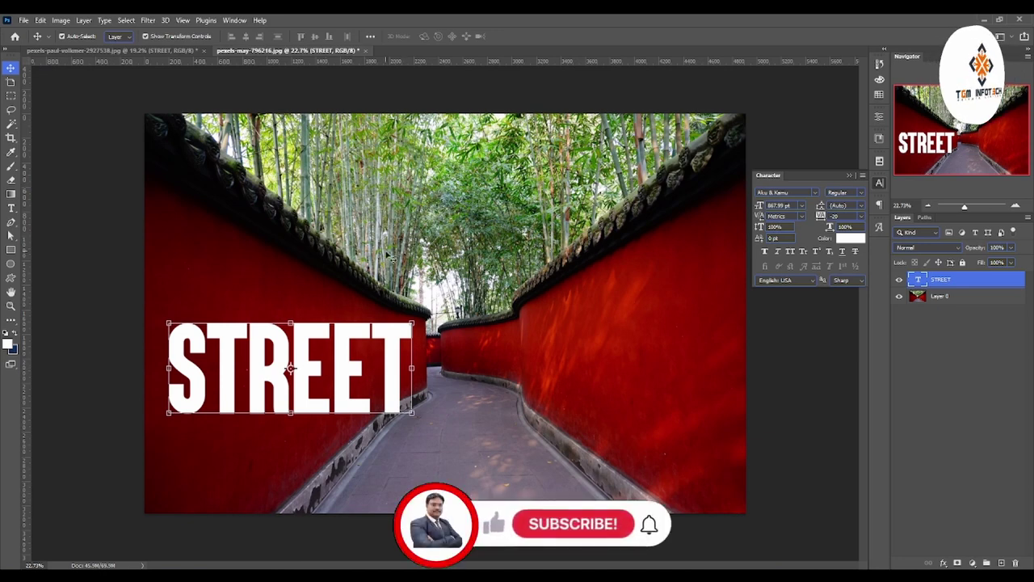
Nudge STREET down-left on the subway floor, then centre it over the red-wall walkway.
left_click(185, 53)
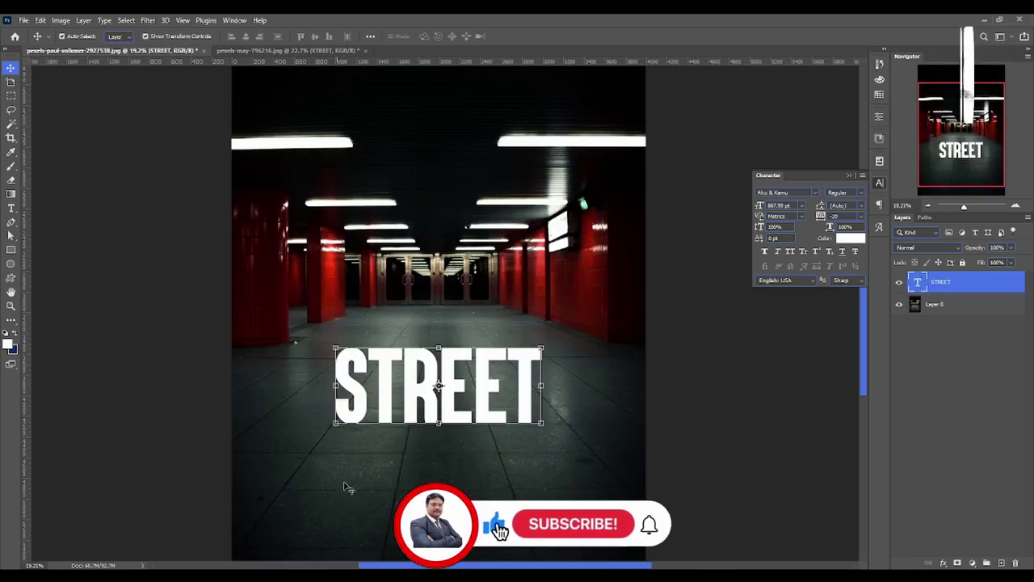
left_click(335, 50)
left_click(162, 50)
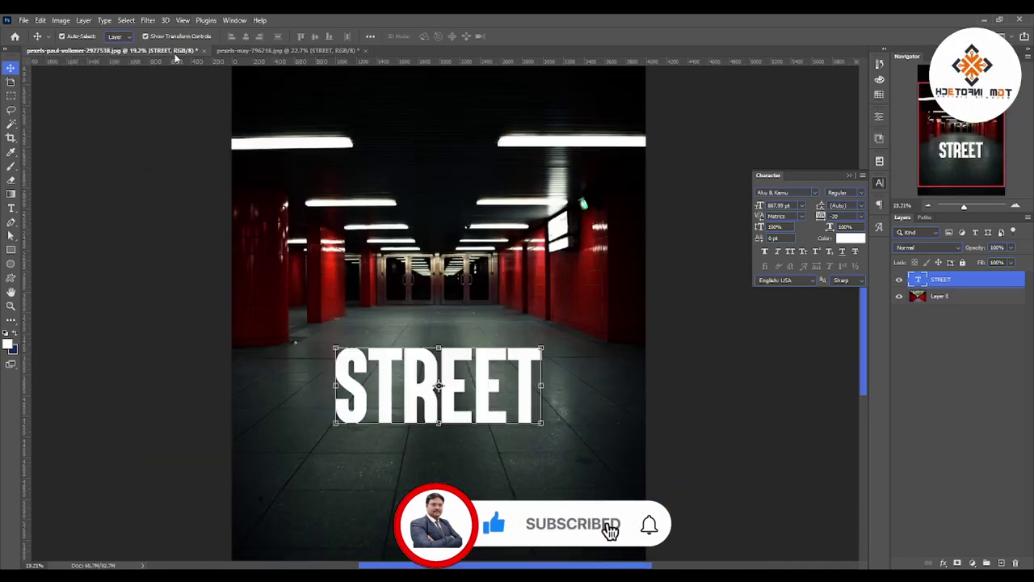
left_click_drag(436, 387, 412, 406)
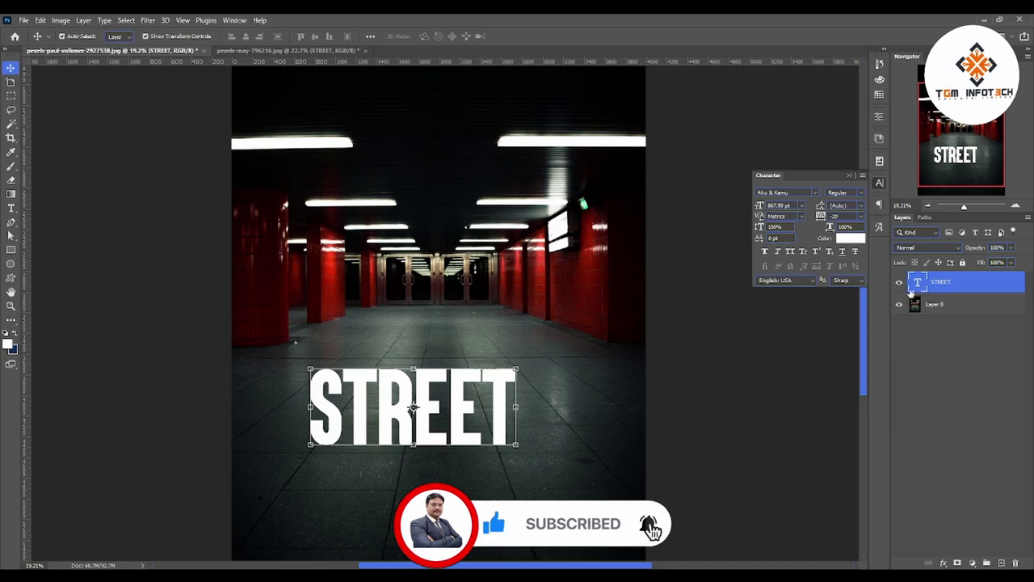
left_click(340, 51)
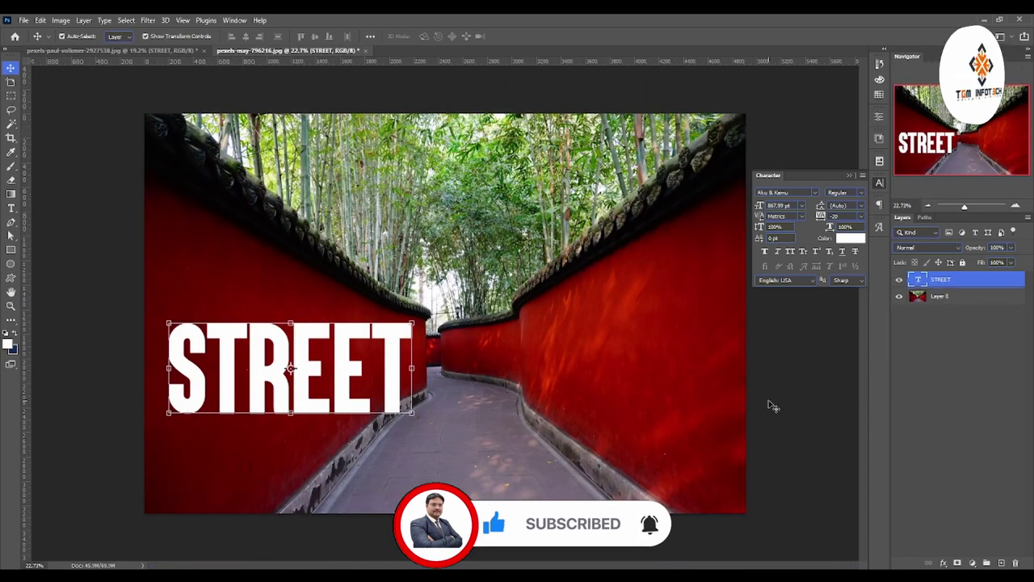
mouse_move(391, 357)
left_mouse_down()
mouse_move(395, 368)
mouse_move(598, 363)
mouse_move(553, 370)
left_mouse_up()
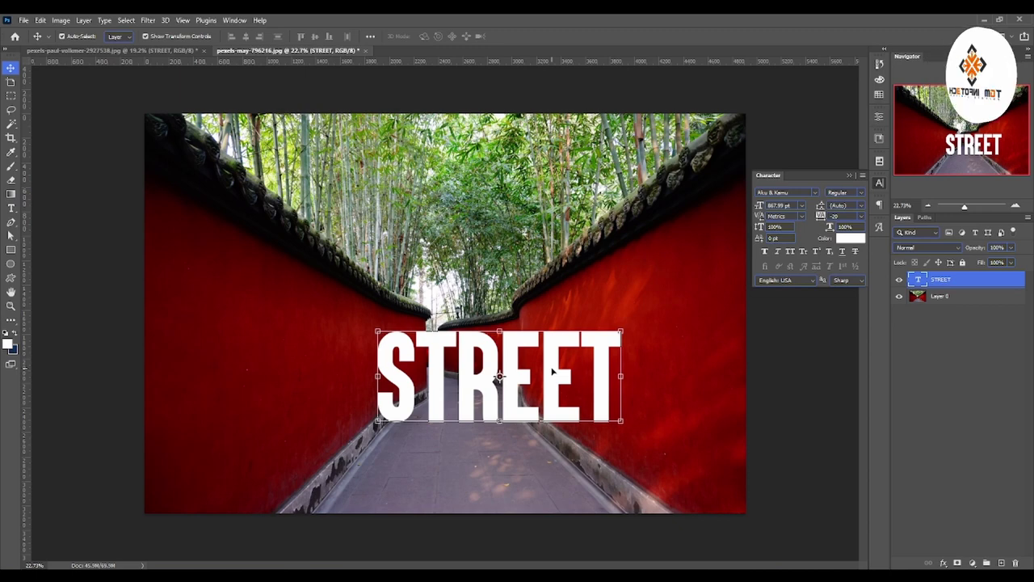
Convert the STREET layer to a smart object and place it at the walkway's lower left.
right_click(977, 279)
left_click(880, 215)
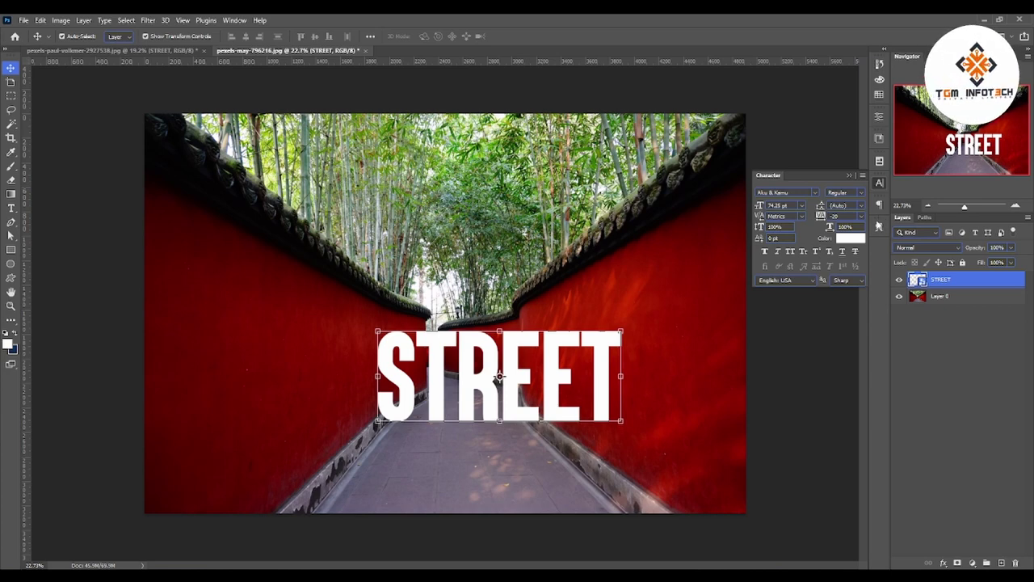
left_click_drag(499, 363, 310, 325)
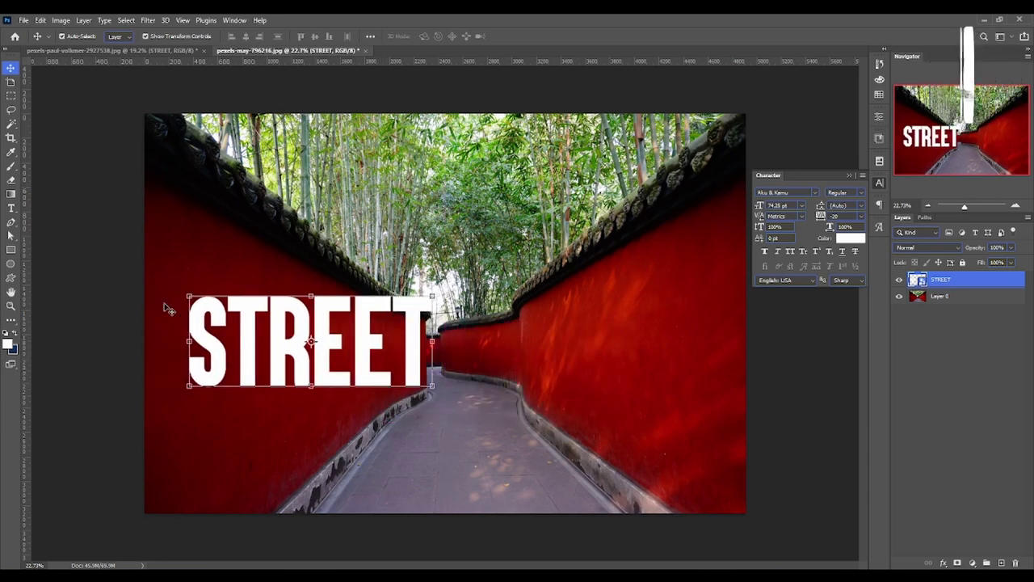
left_click_drag(216, 364, 433, 402)
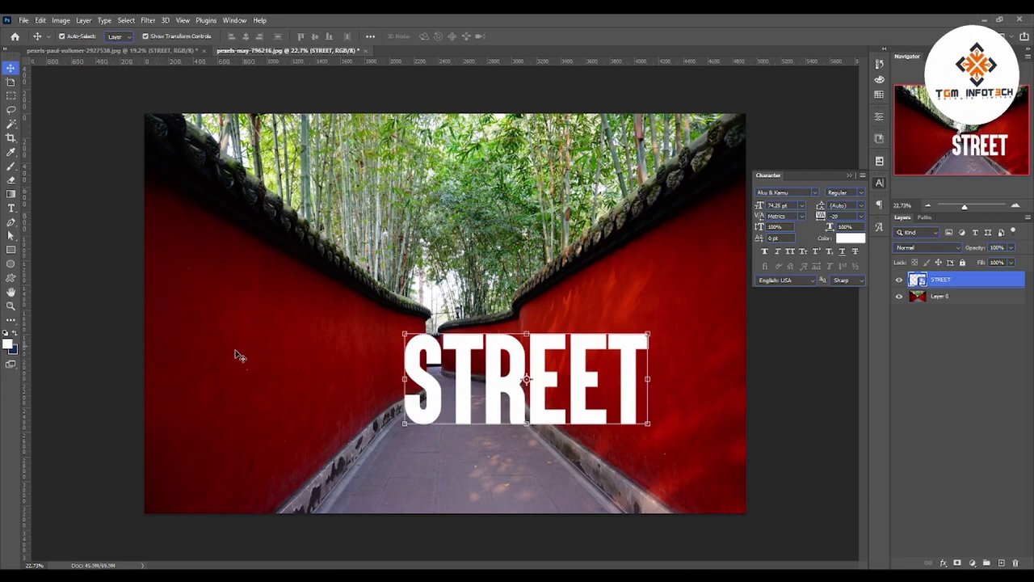
left_click_drag(517, 388, 323, 420)
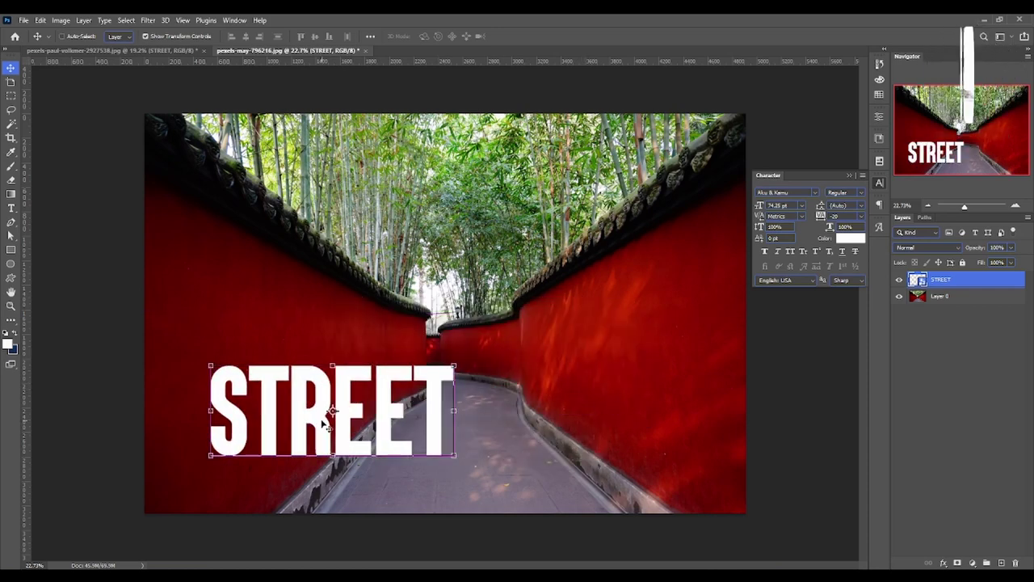
key("ctrl+t")
Distort STREET's four corners to follow the left wall, tall near and tapering into the distance.
right_click(402, 396)
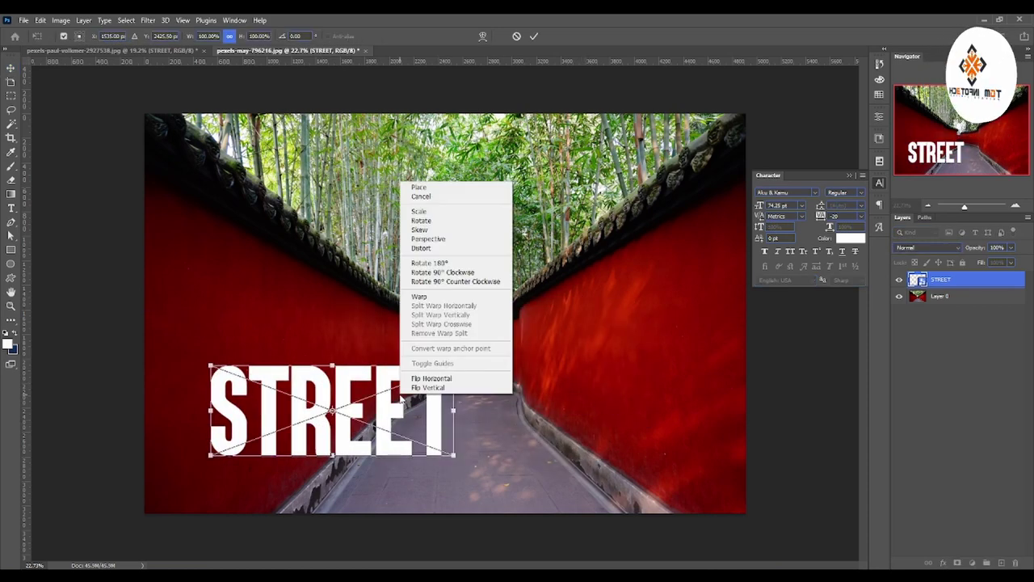
left_click(422, 248)
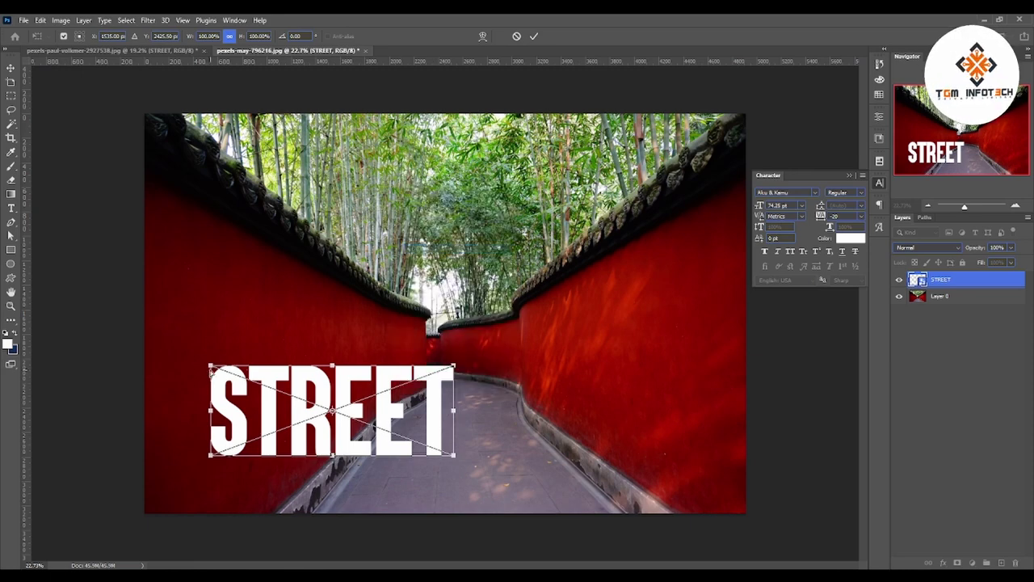
mouse_move(210, 366)
left_mouse_down()
mouse_move(298, 396)
mouse_move(291, 361)
mouse_move(216, 328)
left_mouse_up()
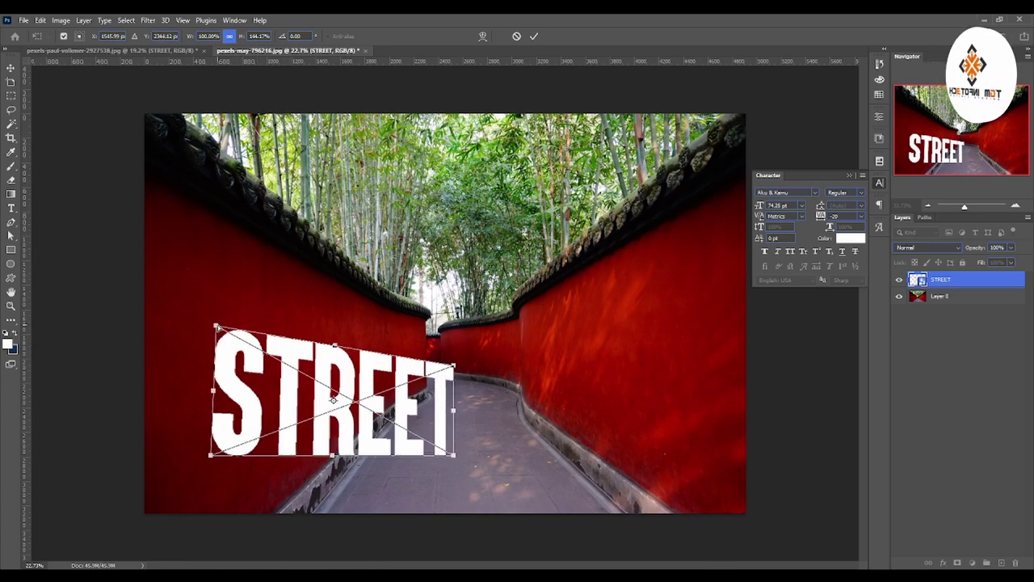
mouse_move(216, 327)
left_mouse_down()
mouse_move(207, 259)
mouse_move(166, 210)
left_mouse_up()
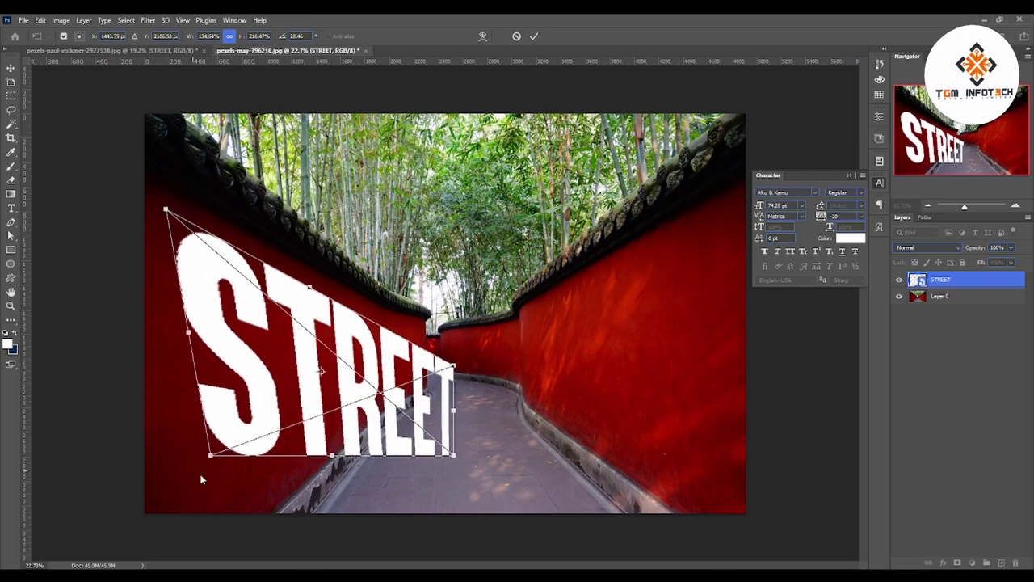
mouse_move(211, 459)
left_mouse_down()
mouse_move(196, 474)
mouse_move(179, 550)
left_mouse_up()
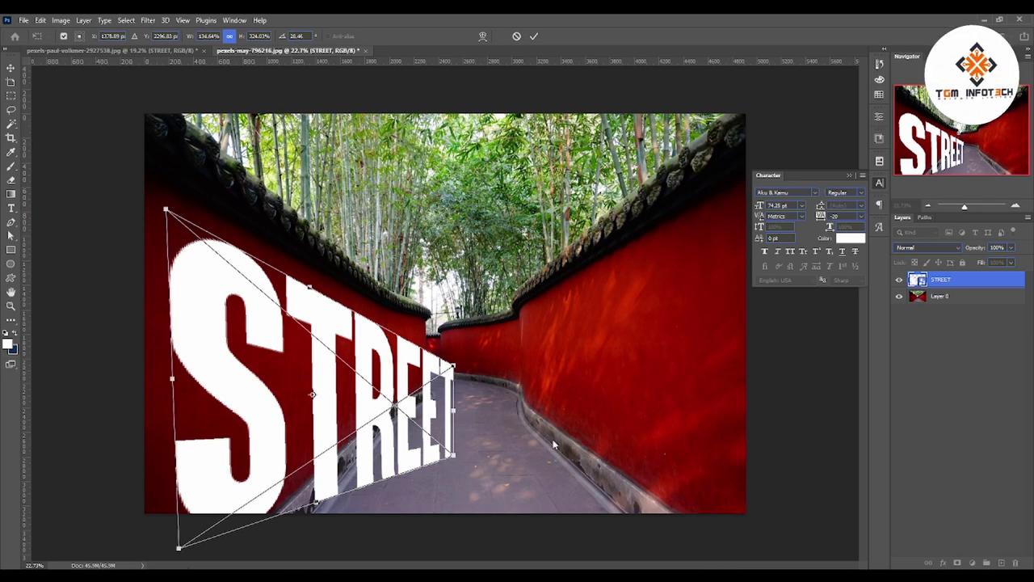
left_click_drag(452, 368, 380, 313)
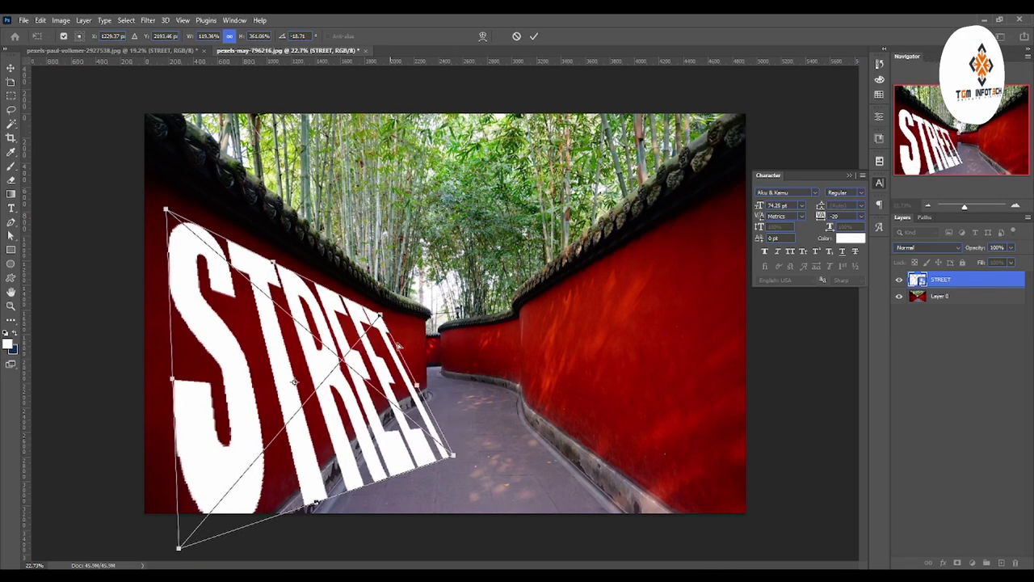
left_click_drag(456, 458, 369, 406)
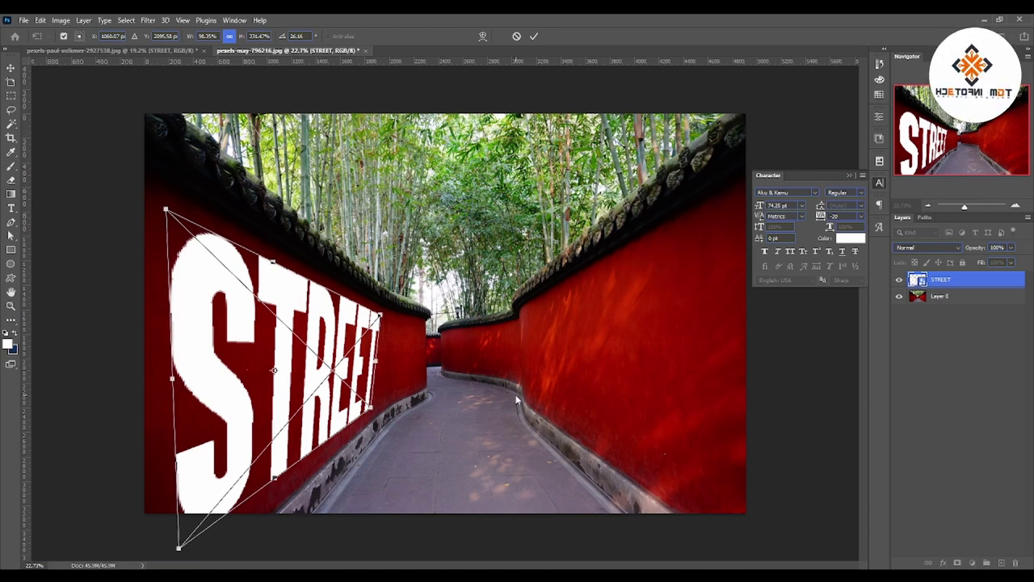
left_click_drag(179, 548, 167, 570)
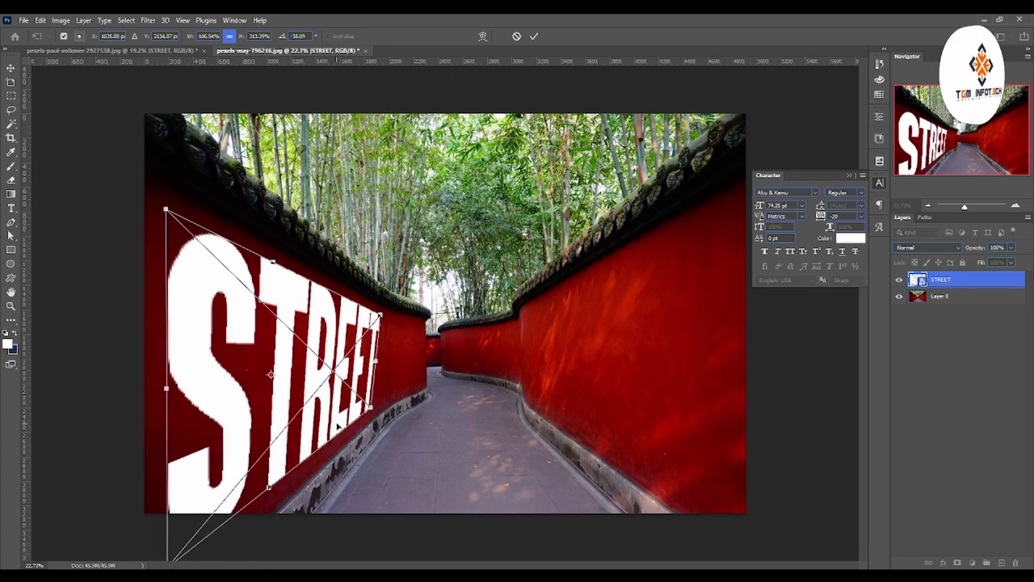
left_click_drag(379, 314, 368, 314)
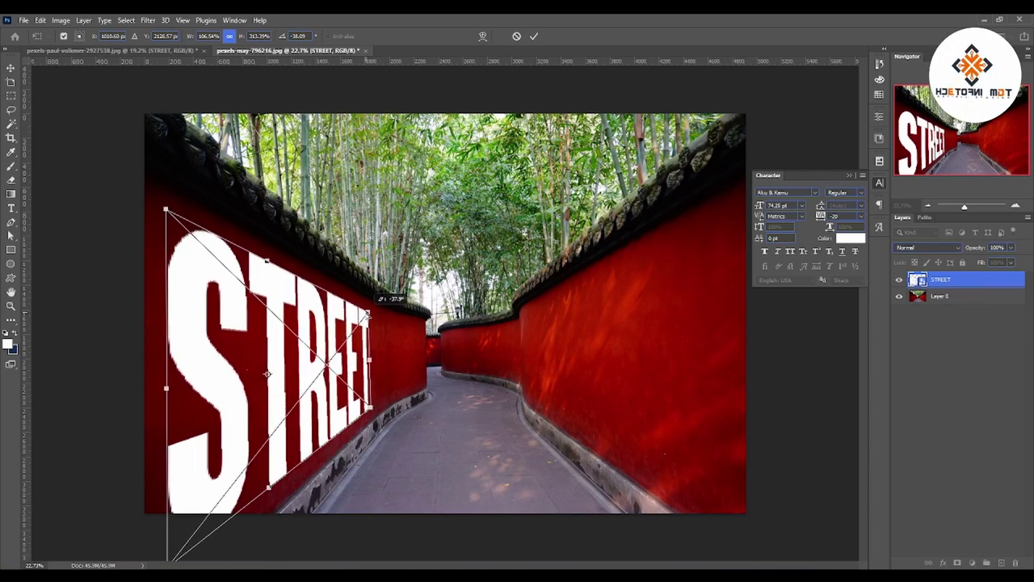
key("Return")
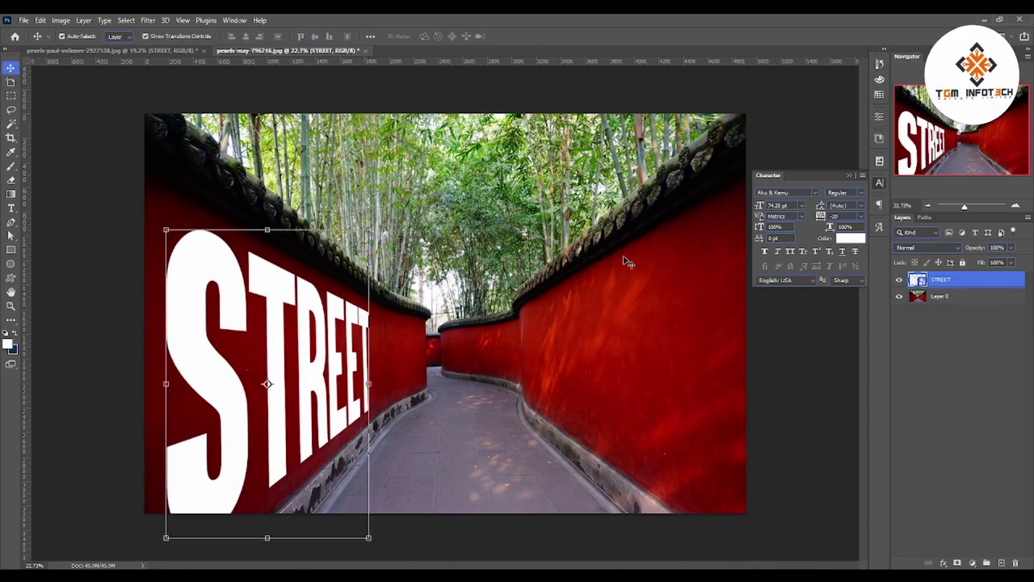
left_click(543, 402)
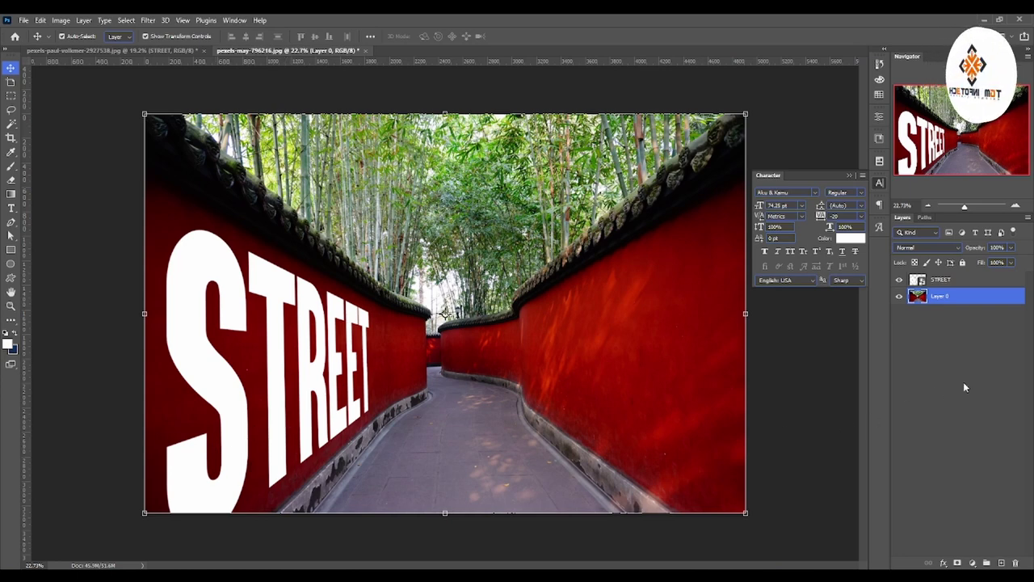
left_click(970, 283)
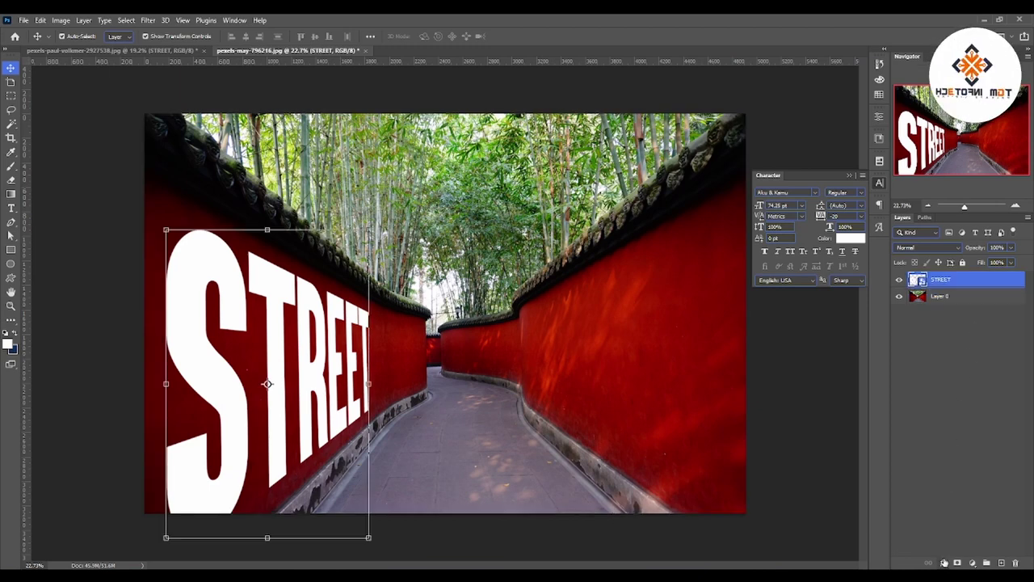
left_click(944, 563)
left_click(970, 455)
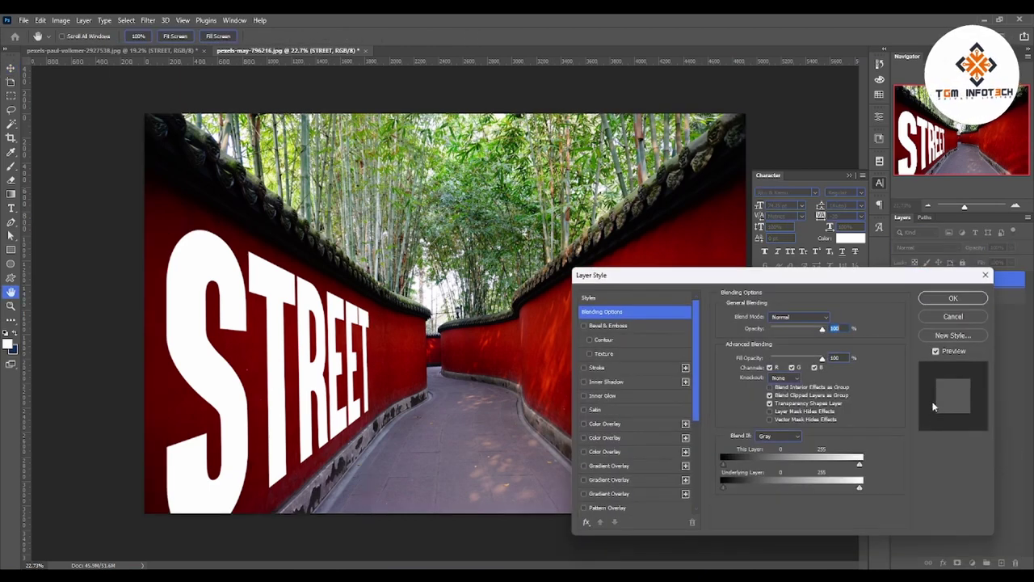
Split the Underlying Layer Blend If sliders to 3/53 and 182/255 and apply.
left_click_drag(725, 488, 753, 488)
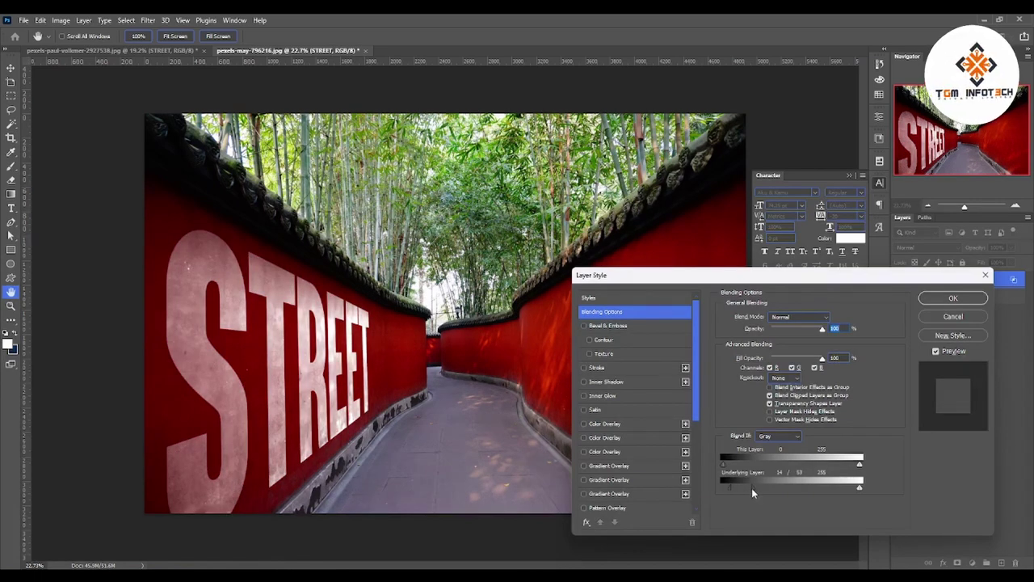
left_click_drag(729, 487, 725, 487)
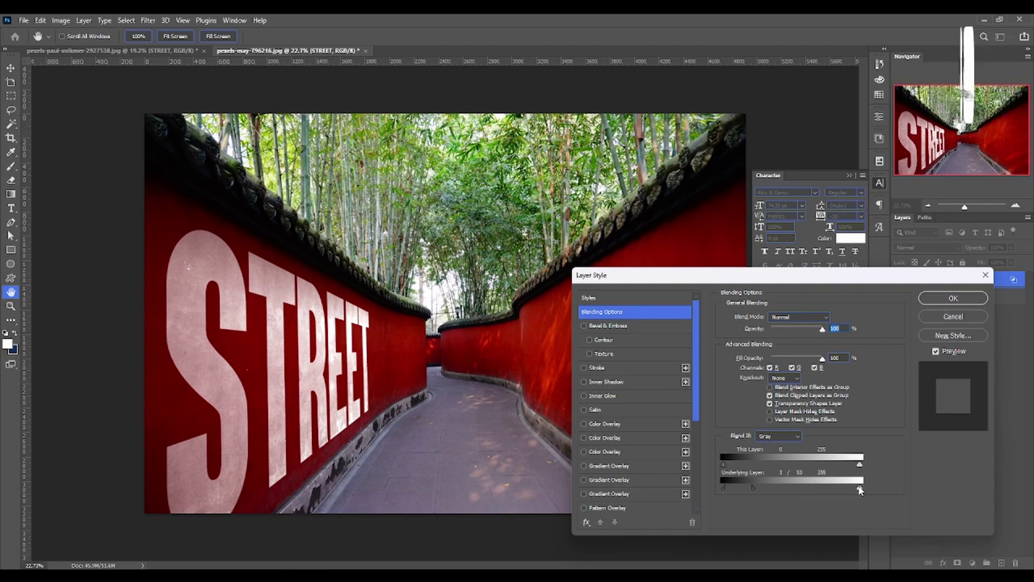
left_click_drag(860, 487, 715, 486)
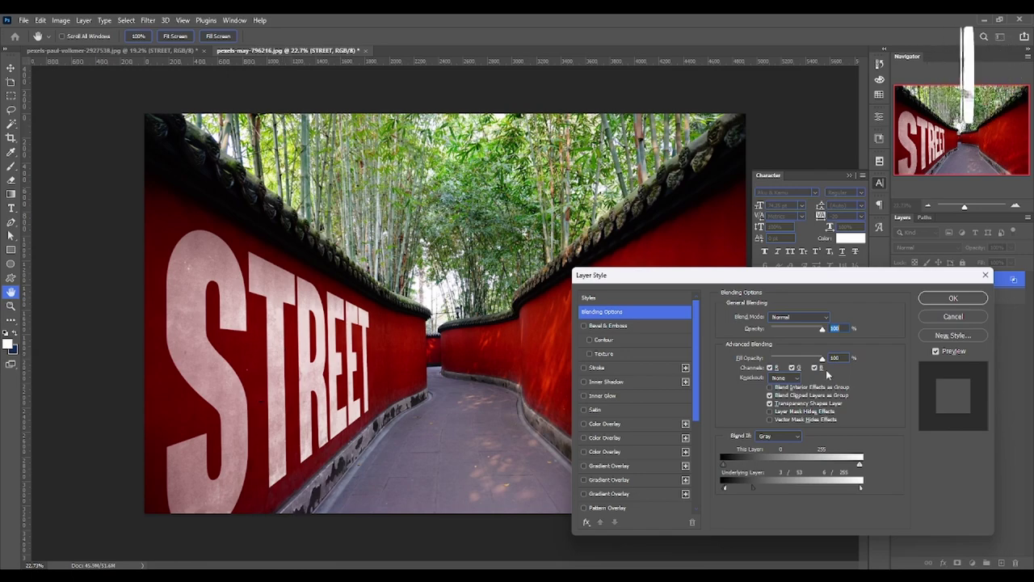
key("Return")
Inspect the blended lettering up close, compare with it hidden, then duplicate the STREET layer.
left_click(11, 306)
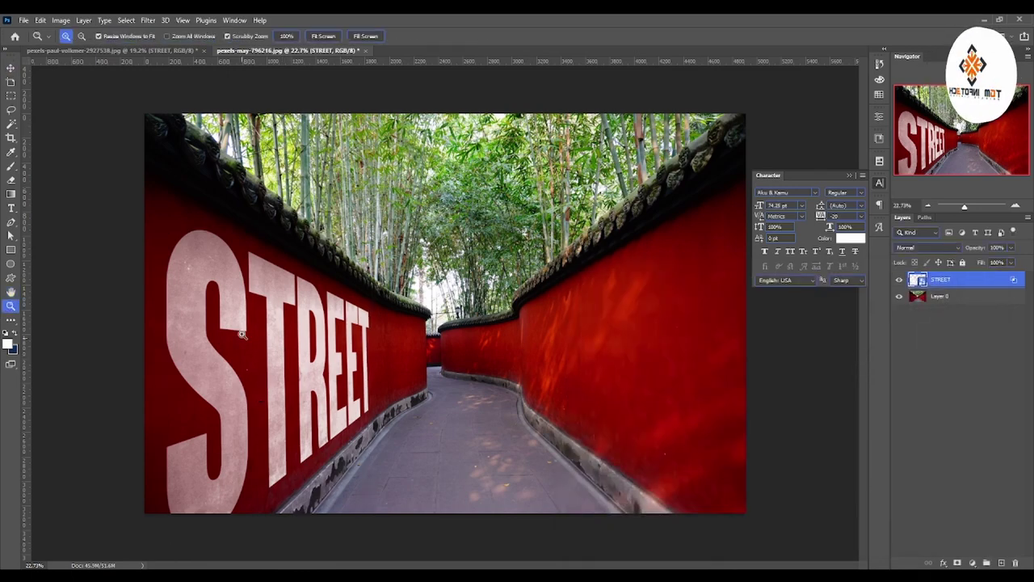
mouse_move(260, 279)
left_mouse_down()
mouse_move(338, 283)
mouse_move(439, 351)
left_mouse_up()
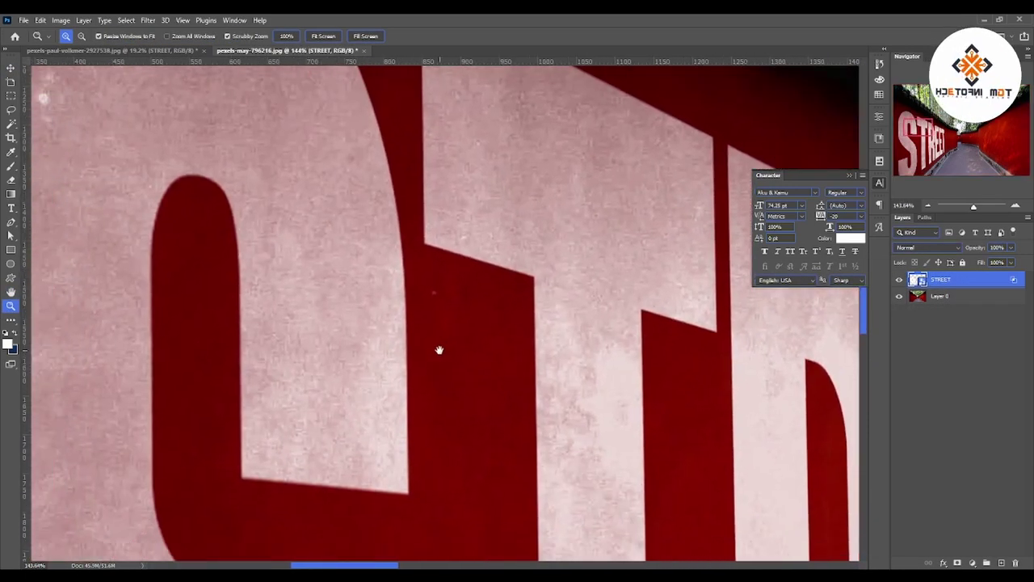
key("ctrl+0")
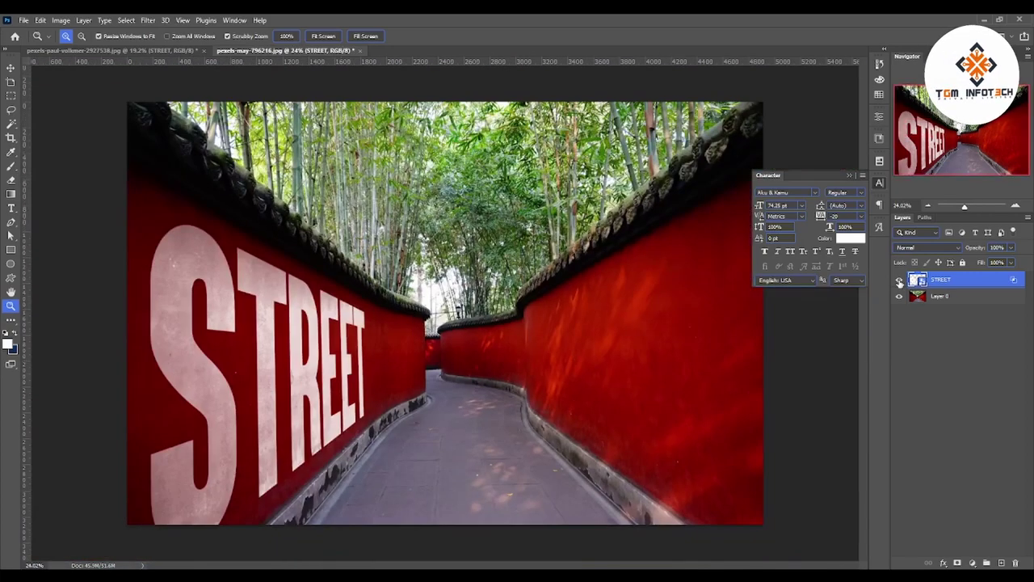
left_click(899, 280)
left_click(900, 280)
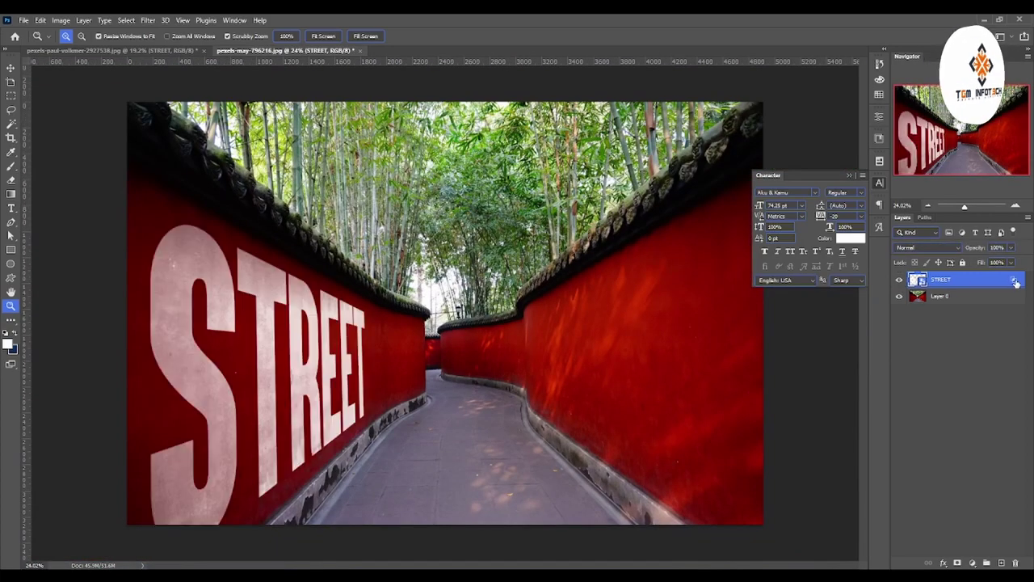
double_click(1016, 281)
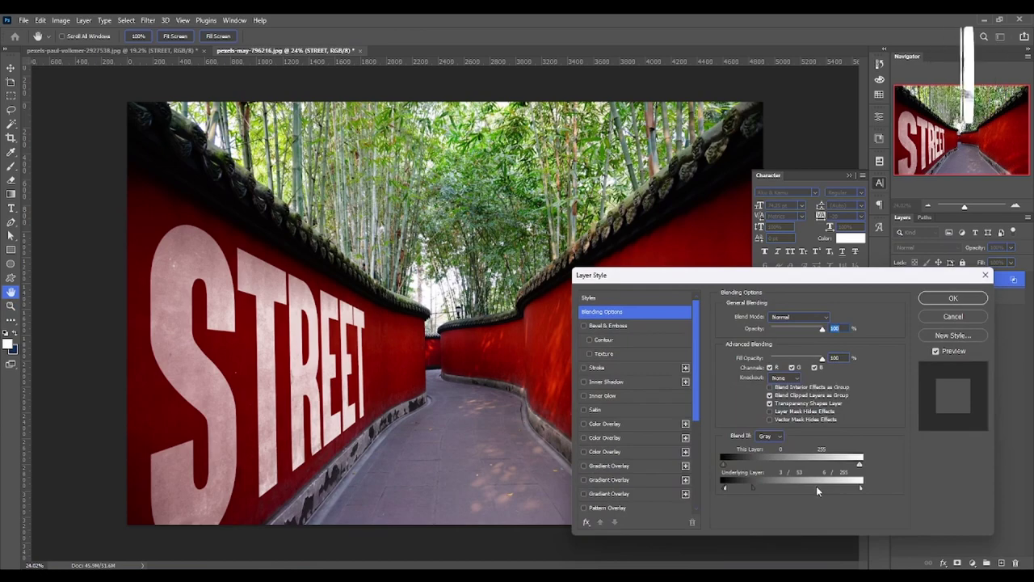
left_click(941, 316)
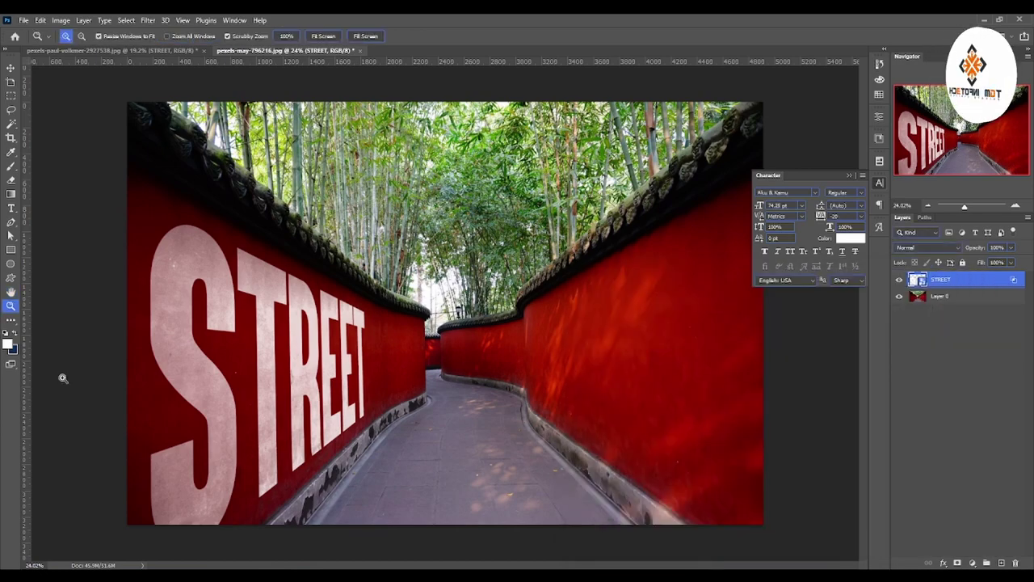
left_click(248, 351, "alt")
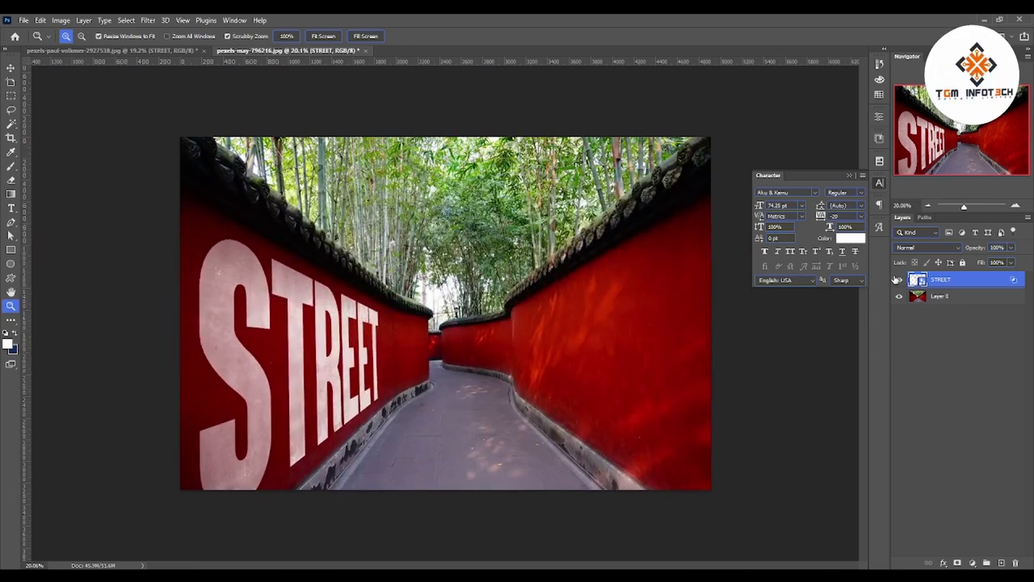
key("ctrl+j")
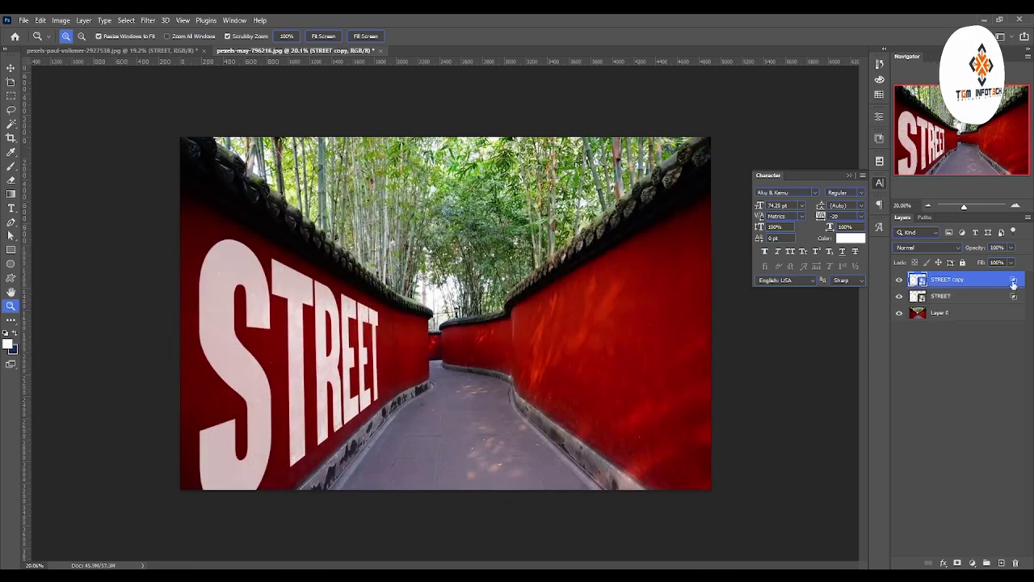
Reset the STREET copy's Underlying Layer range to 0/255, hide the copy, and go to the subway document.
double_click(1015, 284)
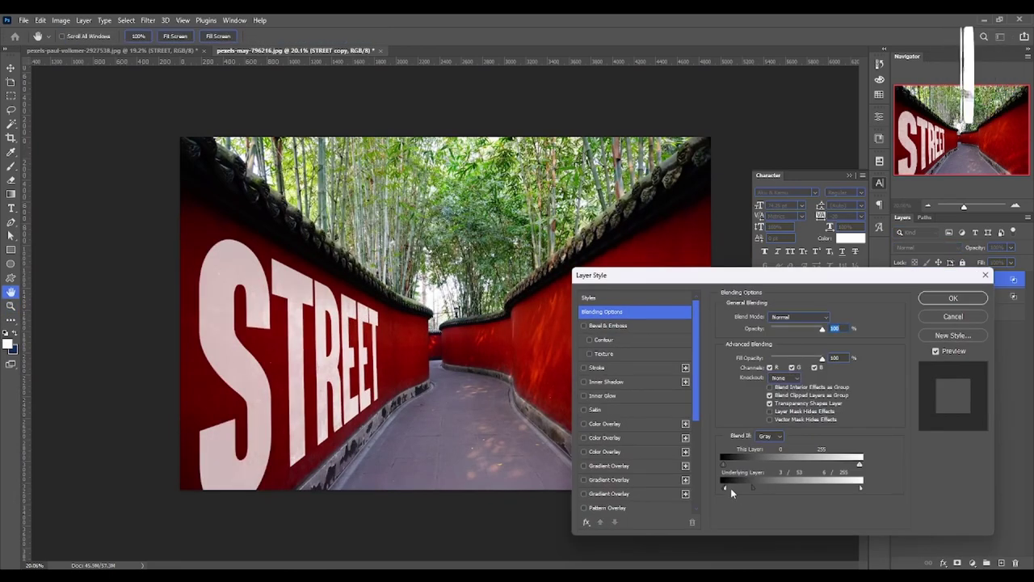
left_click_drag(730, 488, 983, 472)
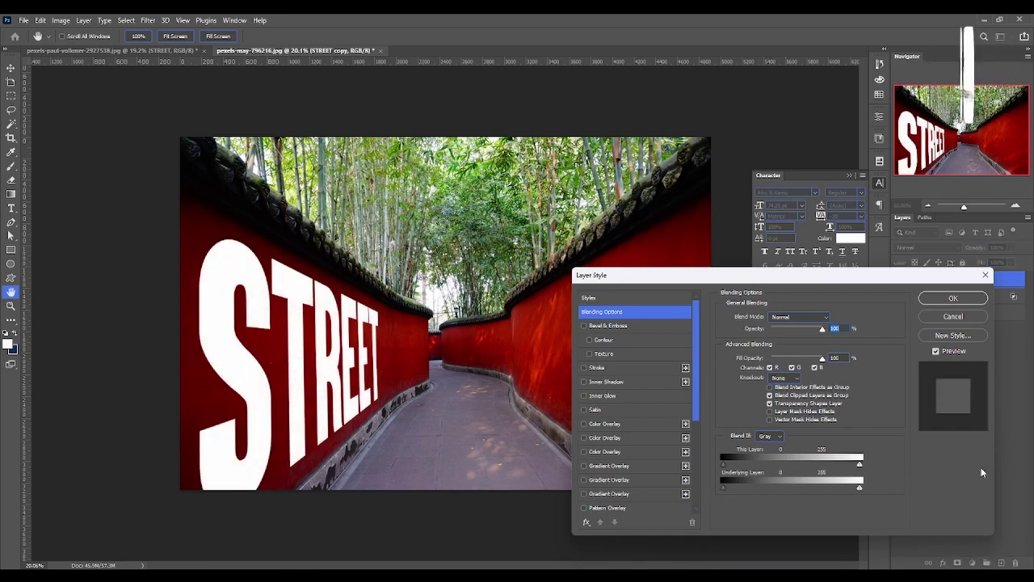
left_click(953, 298)
left_click(897, 280)
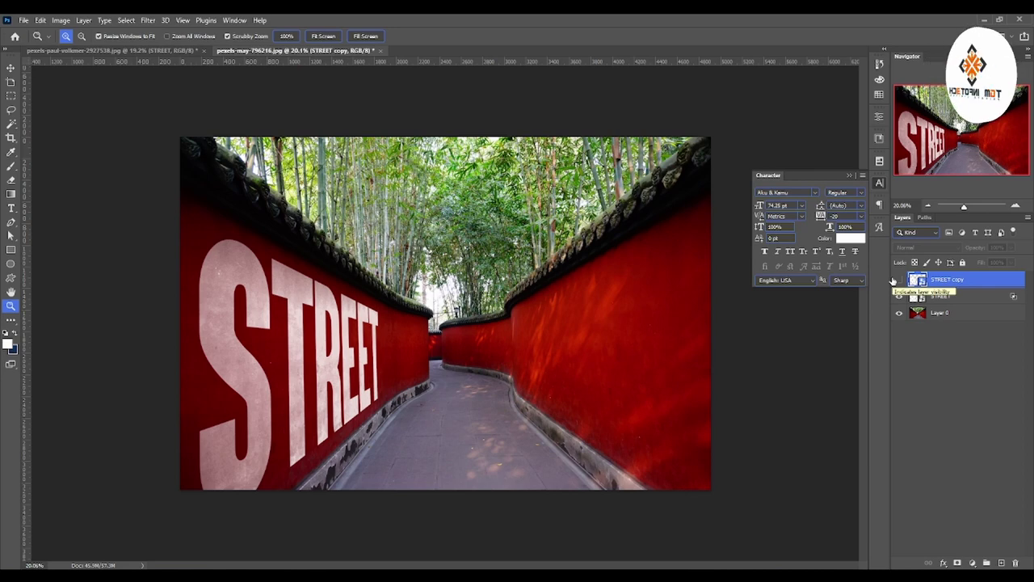
left_click(131, 51)
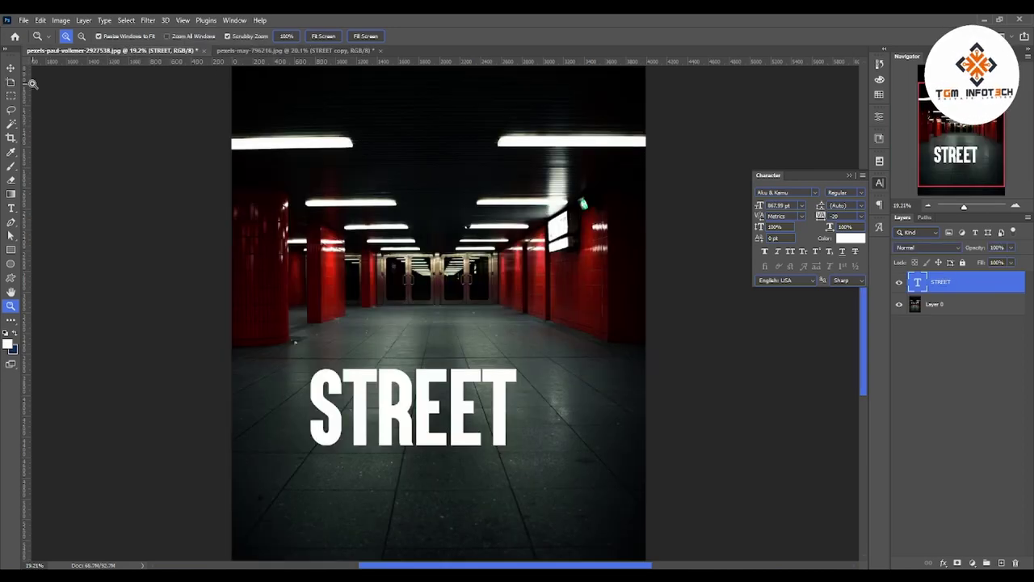
Reposition STREET lower-centre on the subway floor and scale it larger and wider.
left_click(12, 68)
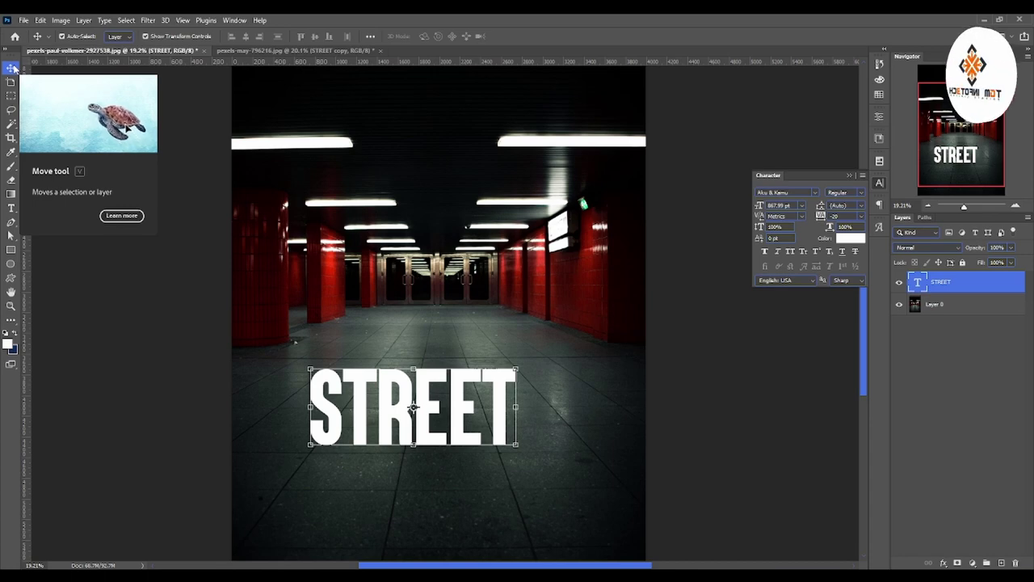
mouse_move(458, 414)
left_mouse_down()
mouse_move(511, 439)
mouse_move(494, 460)
left_mouse_up()
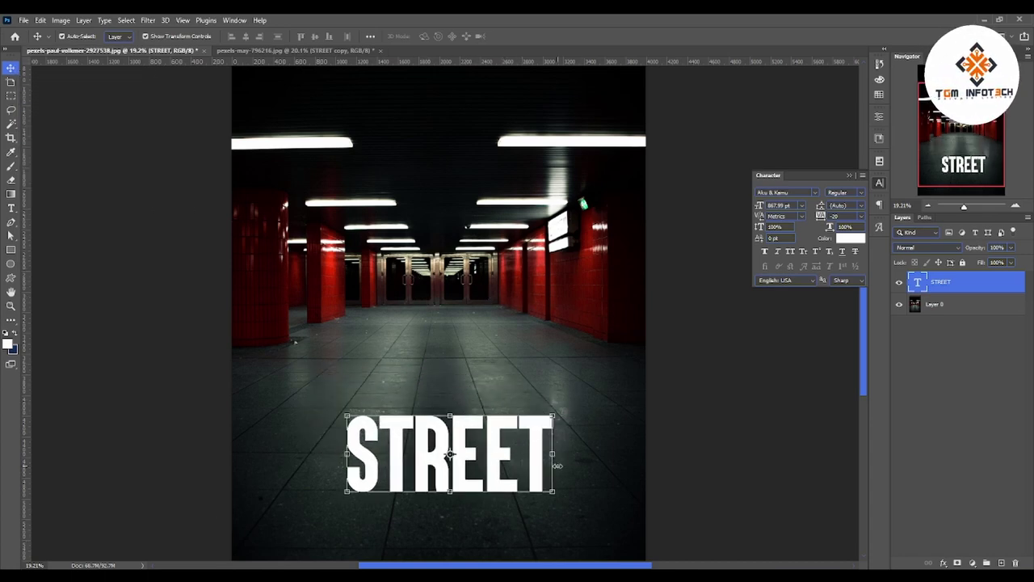
left_click_drag(479, 456, 461, 399)
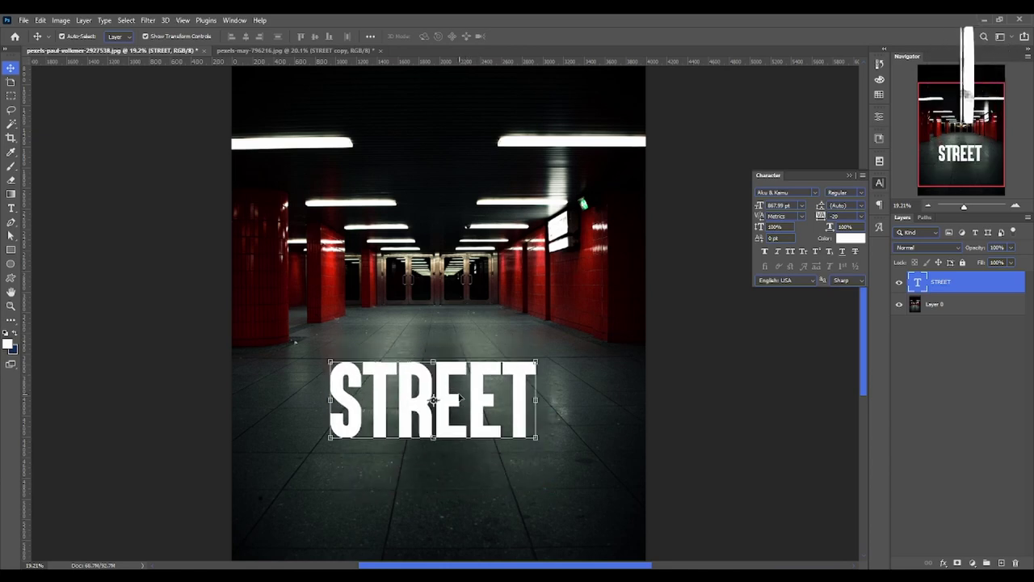
left_click_drag(468, 414, 453, 402)
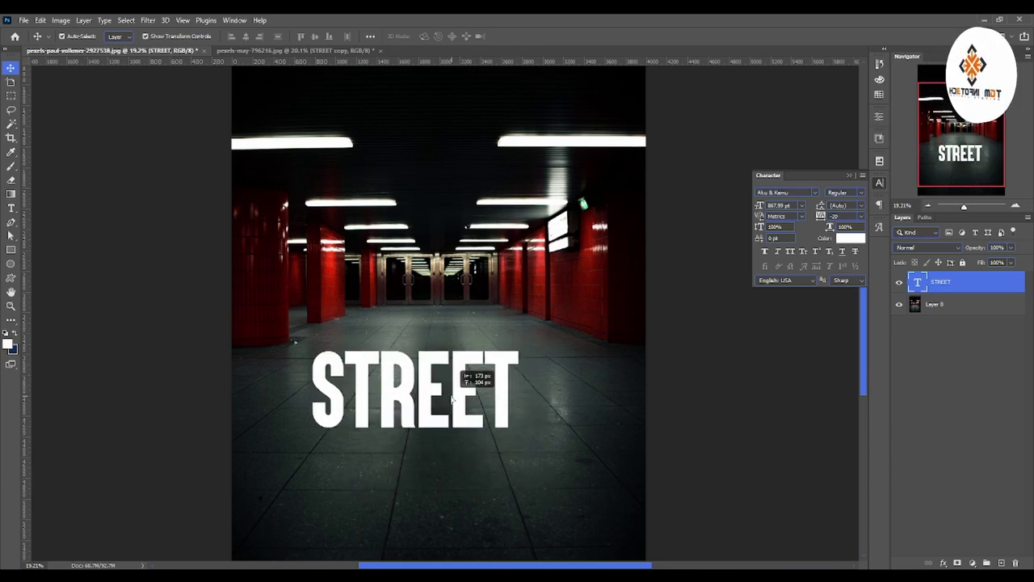
left_click_drag(521, 395, 593, 387)
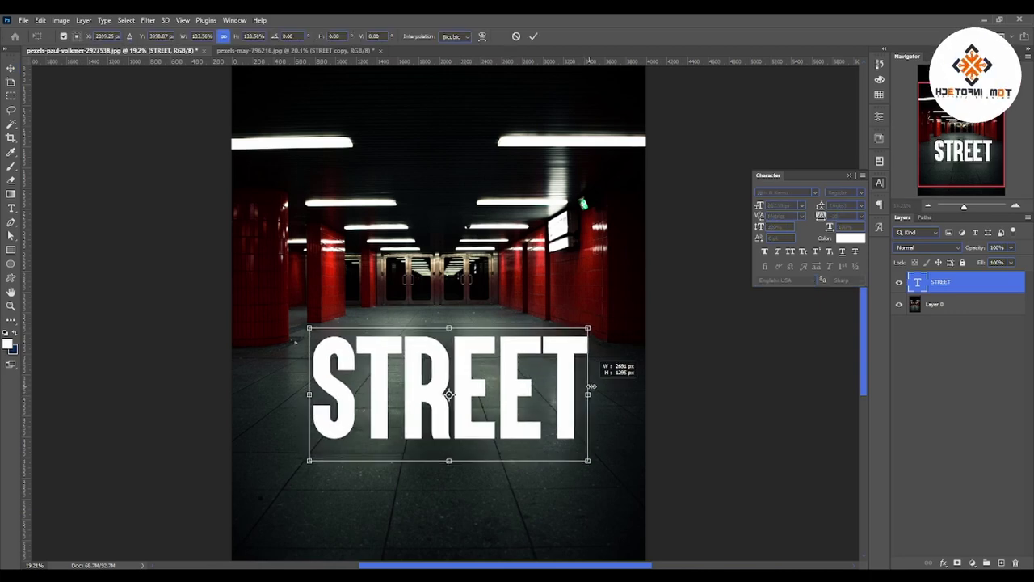
left_click_drag(512, 392, 503, 392)
key("Return")
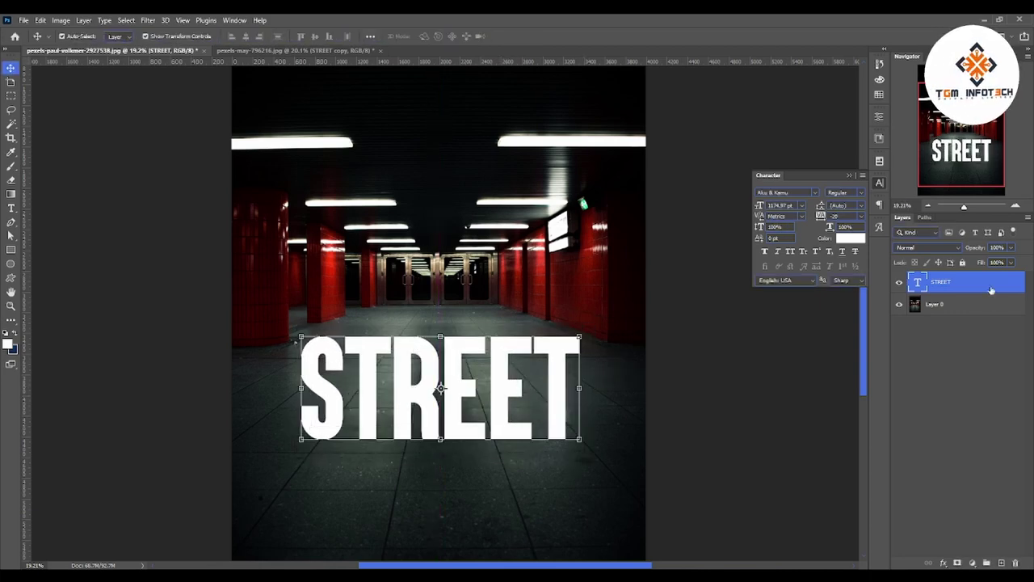
Convert the subway STREET layer to a smart object and nudge it up-left.
right_click(991, 289)
left_click(901, 217)
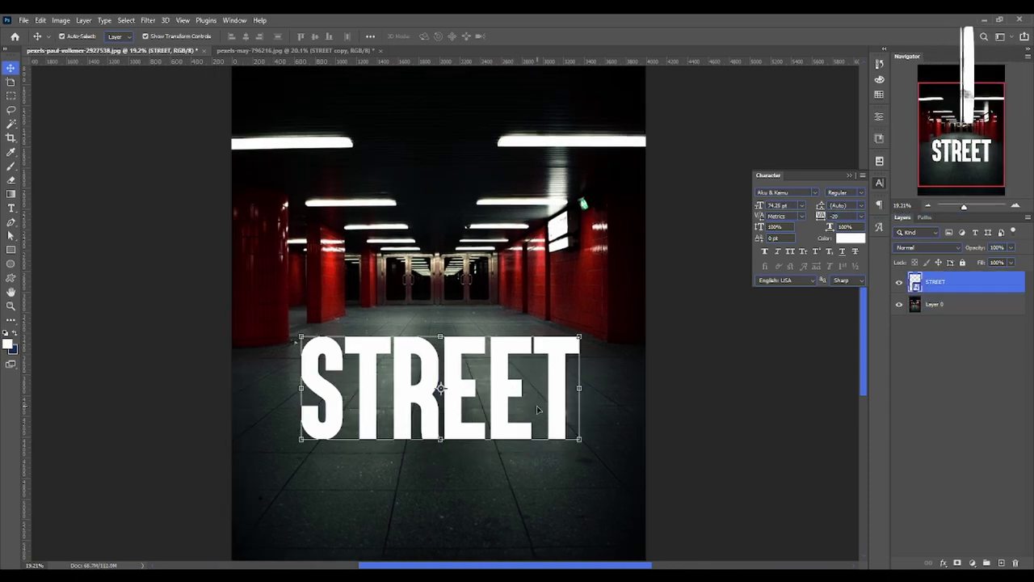
left_click_drag(506, 393, 490, 381)
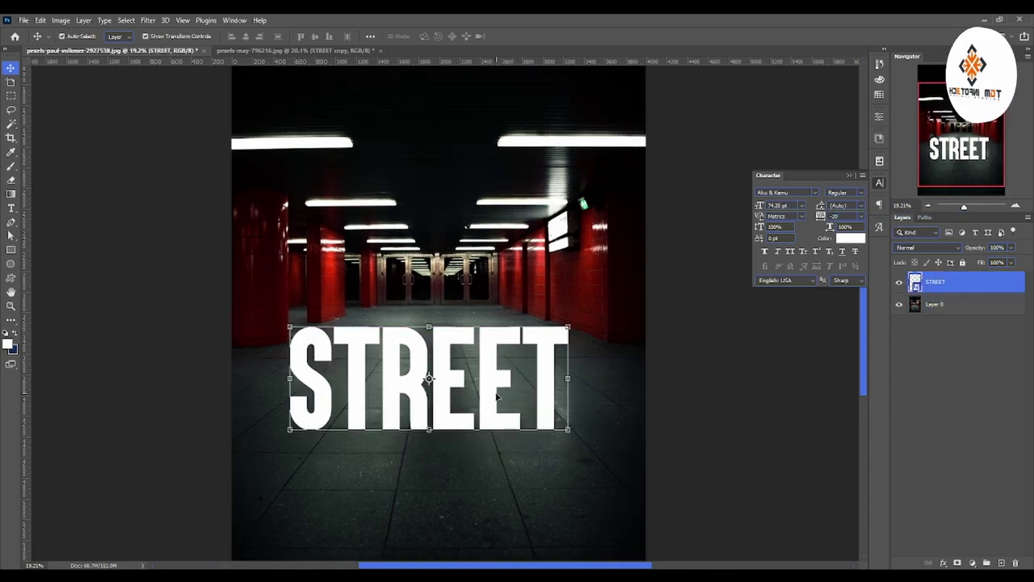
key("ctrl+t")
Drag STREET's corners into floor perspective, narrow at the top and wide toward the viewer.
right_click(494, 394)
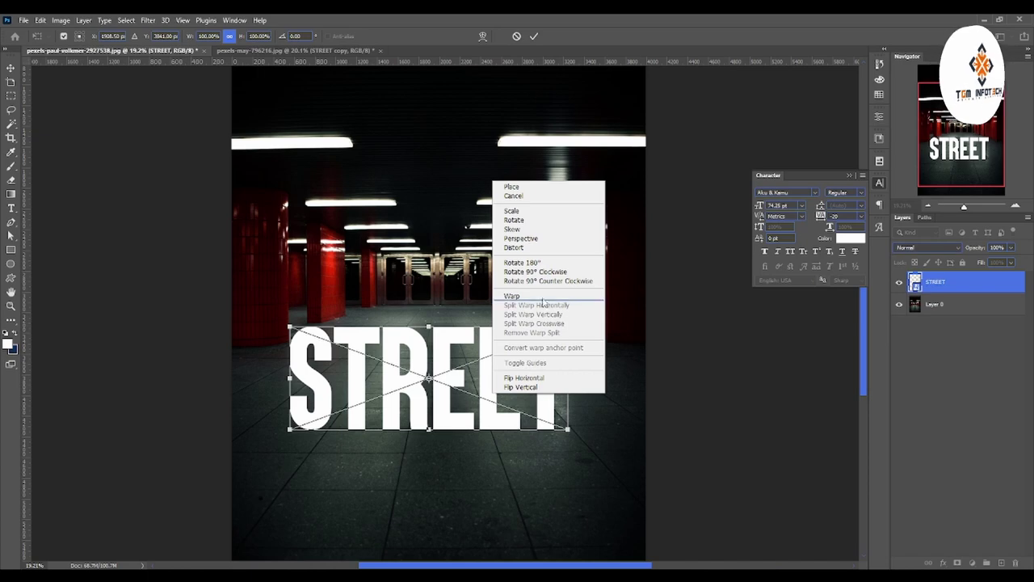
left_click(521, 238)
left_click_drag(293, 434, 269, 425)
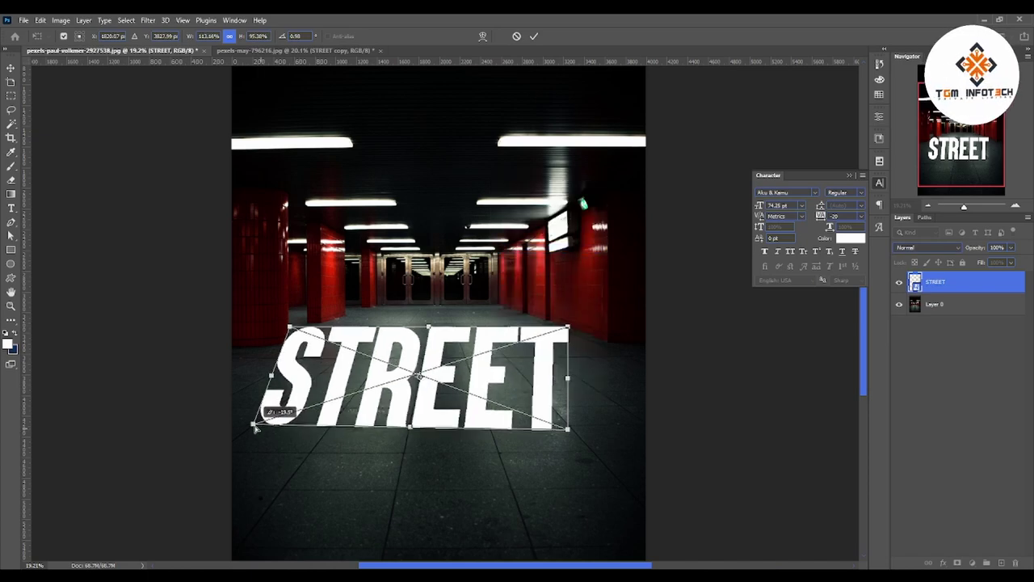
left_click_drag(290, 327, 344, 358)
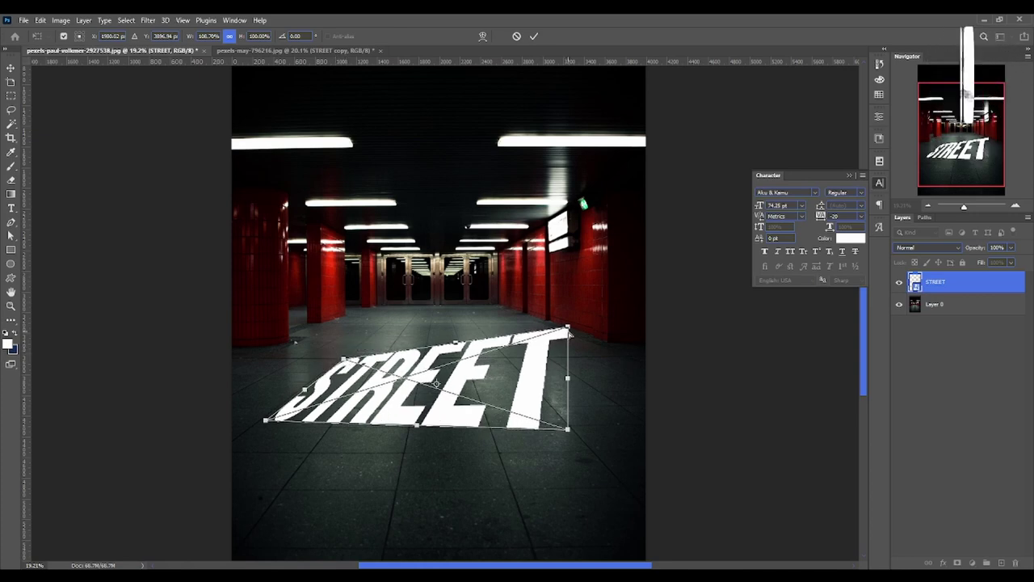
left_click_drag(570, 333, 503, 359)
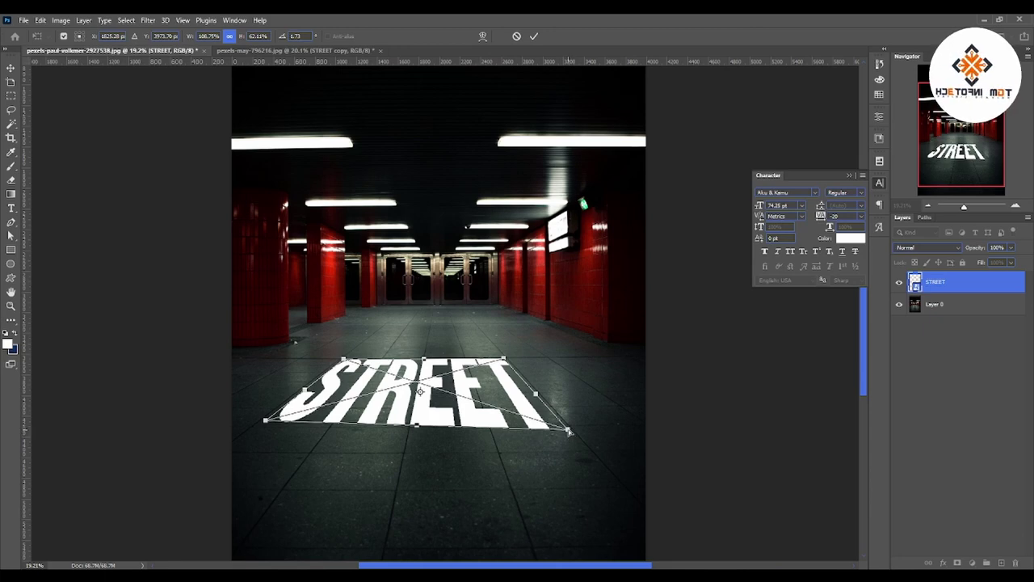
mouse_move(570, 432)
left_mouse_down()
mouse_move(549, 421)
mouse_move(561, 421)
left_mouse_up()
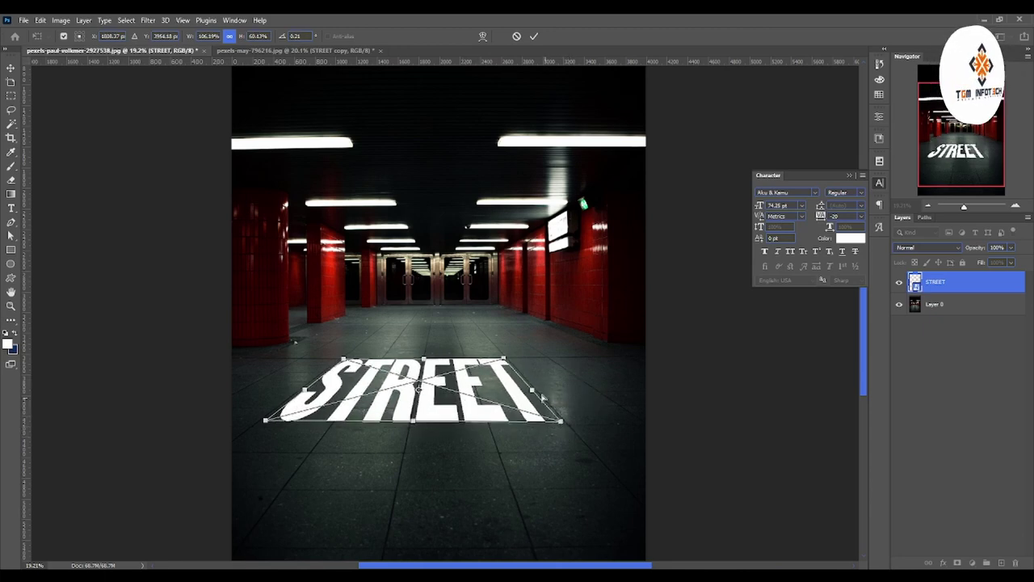
left_click_drag(503, 359, 501, 363)
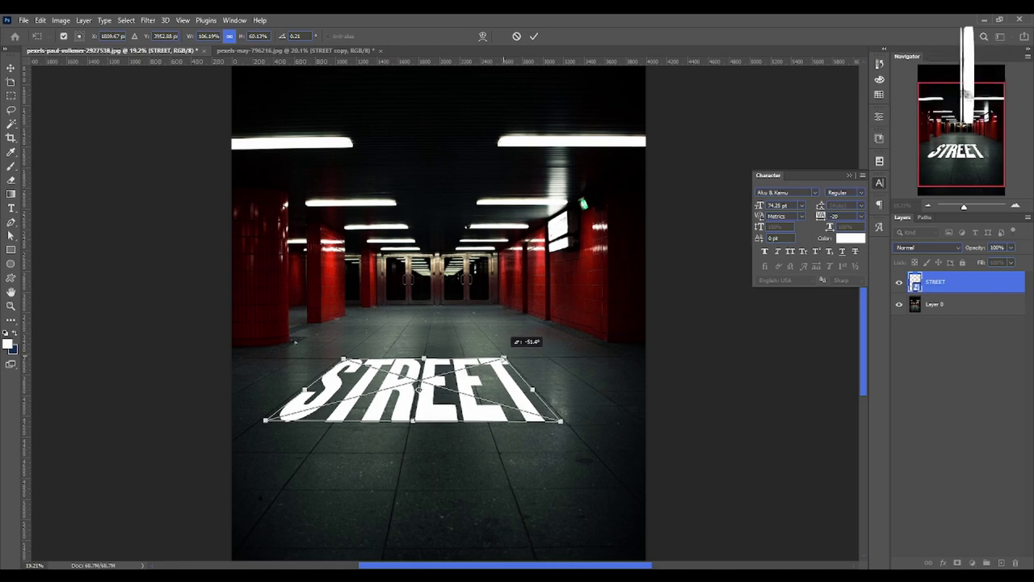
key("Return")
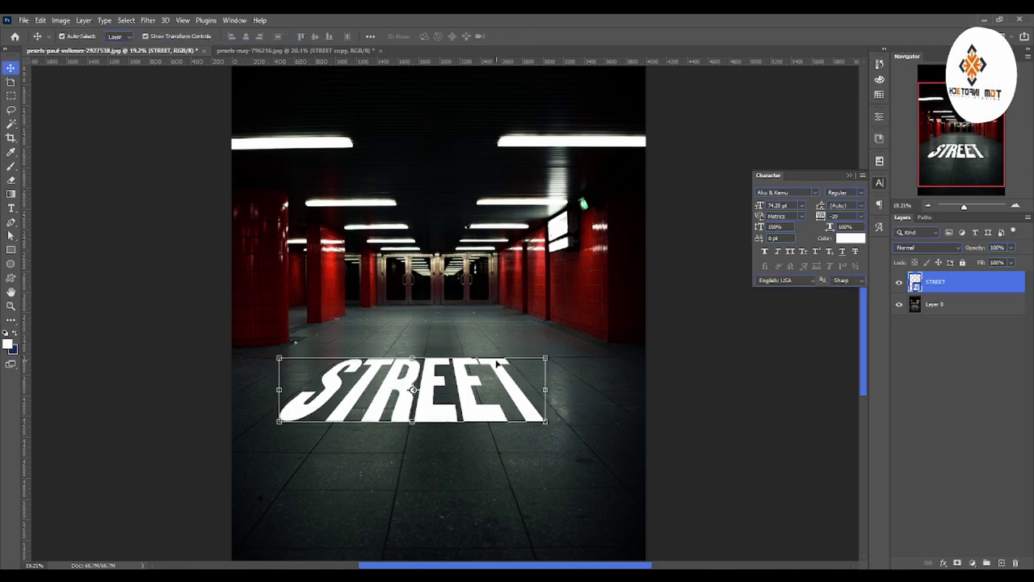
Try and undo a further perspective tweak, keep the result, and duplicate the STREET layer.
mouse_move(479, 404)
left_mouse_down()
mouse_move(476, 423)
mouse_move(497, 423)
left_mouse_up()
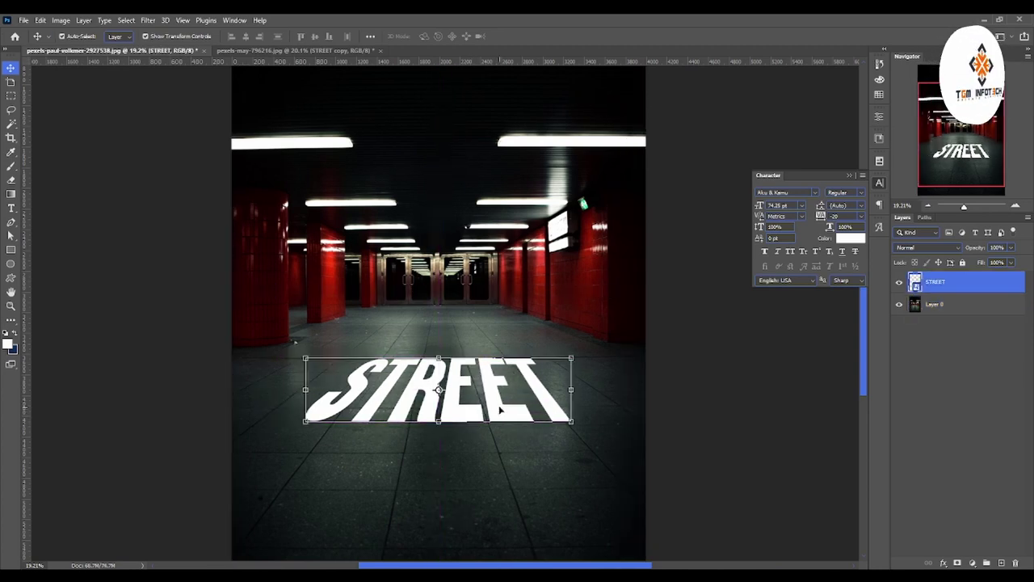
key("ctrl+t")
right_click(501, 408)
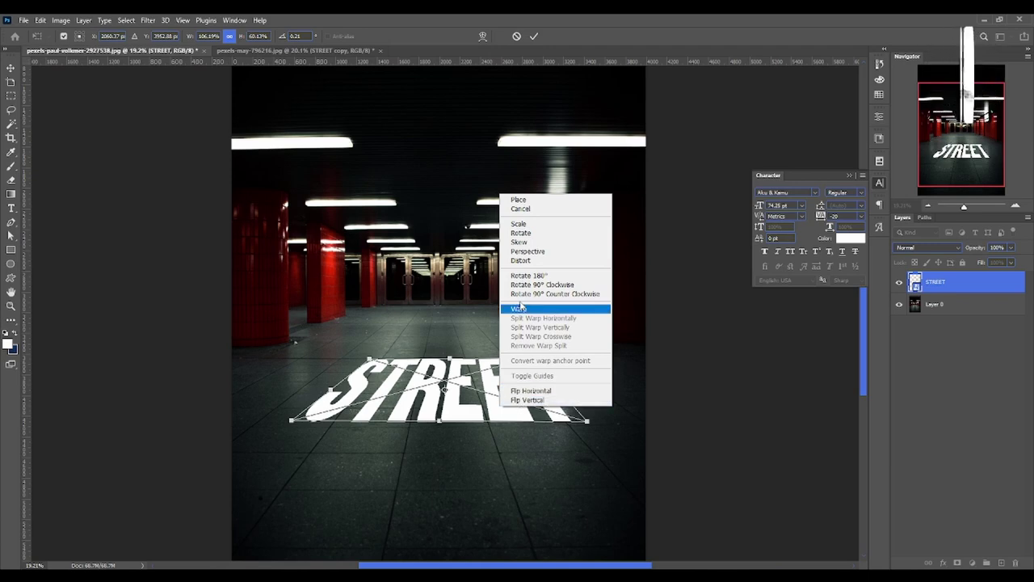
left_click(528, 251)
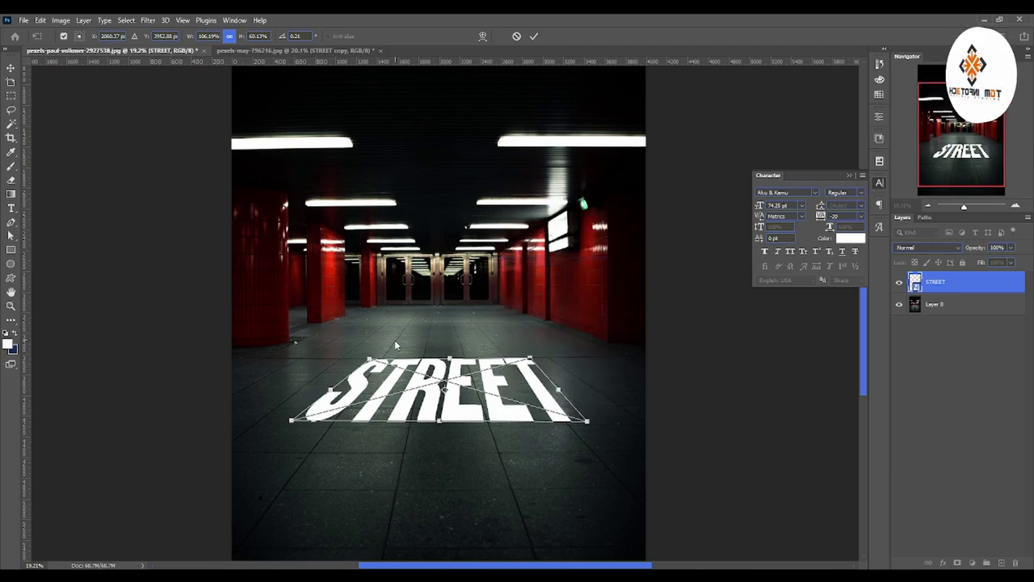
left_click_drag(369, 358, 358, 359)
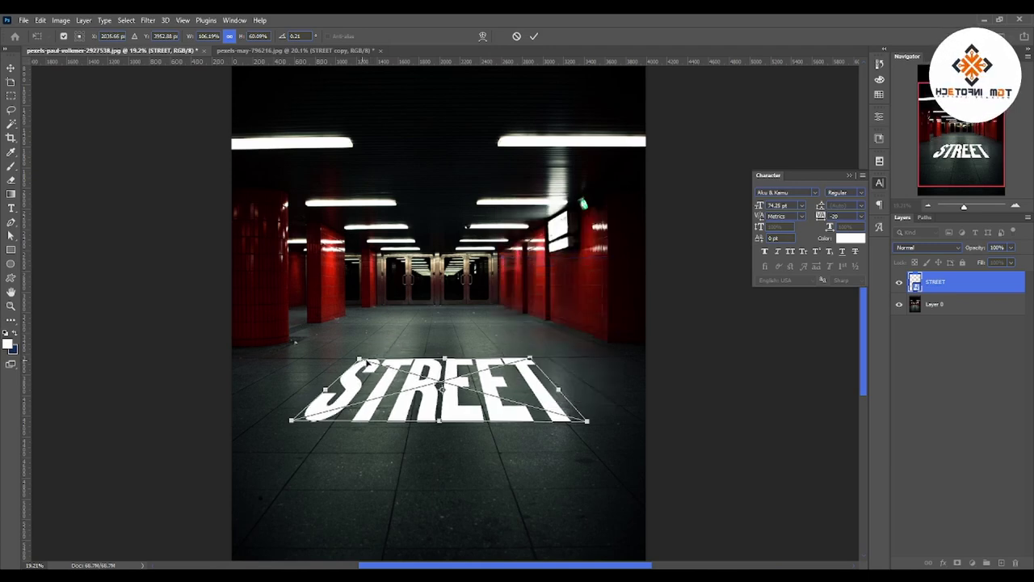
left_click_drag(530, 358, 523, 361)
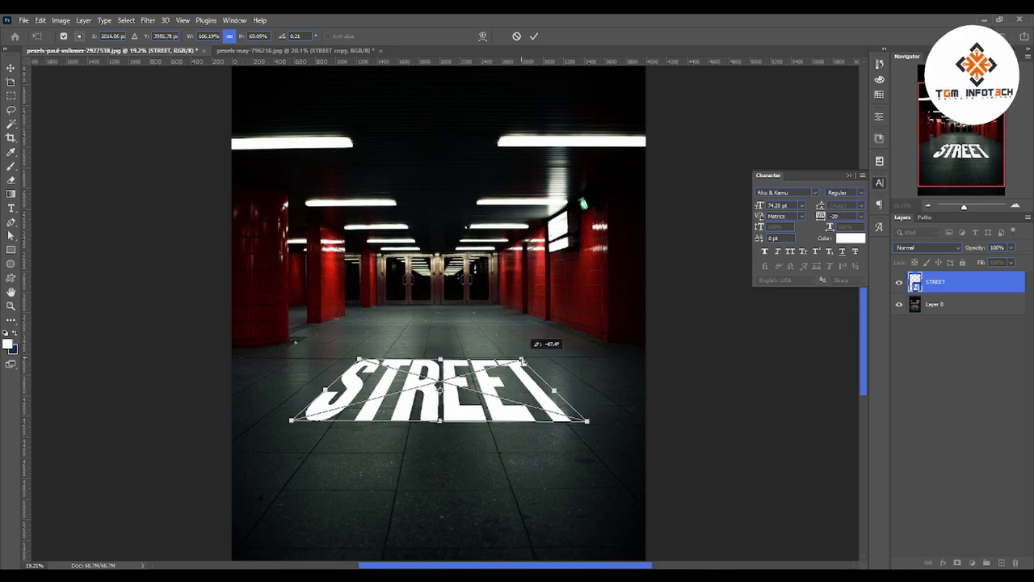
key("ctrl+z")
key("ctrl+z")
key("ctrl+z")
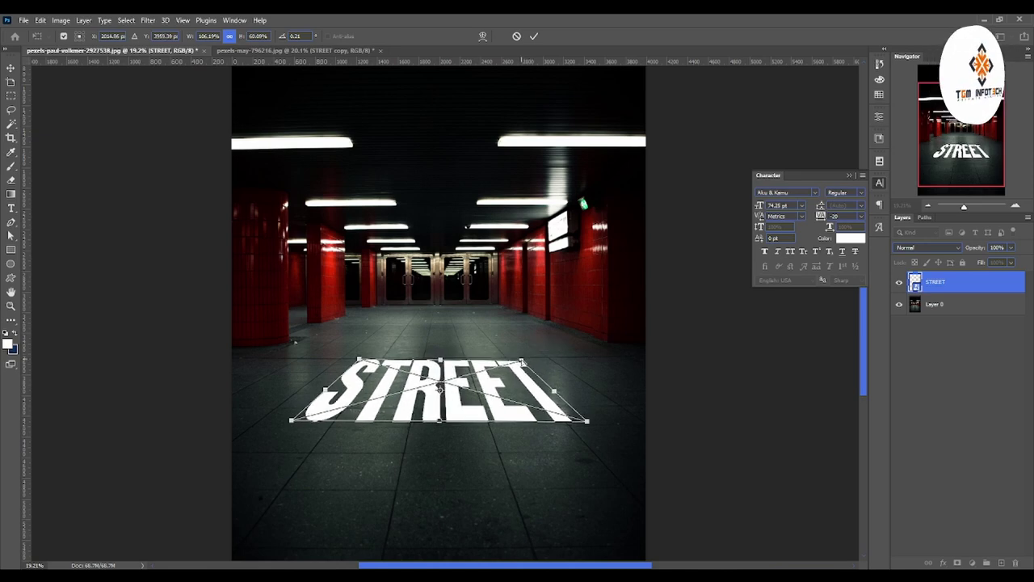
key("ctrl+z")
key("Return")
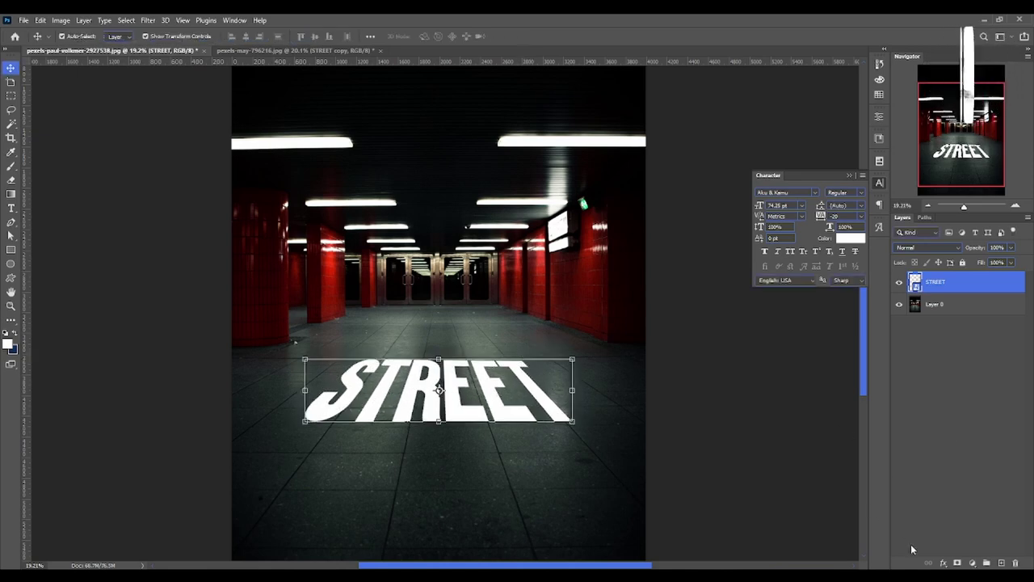
key("ctrl+j")
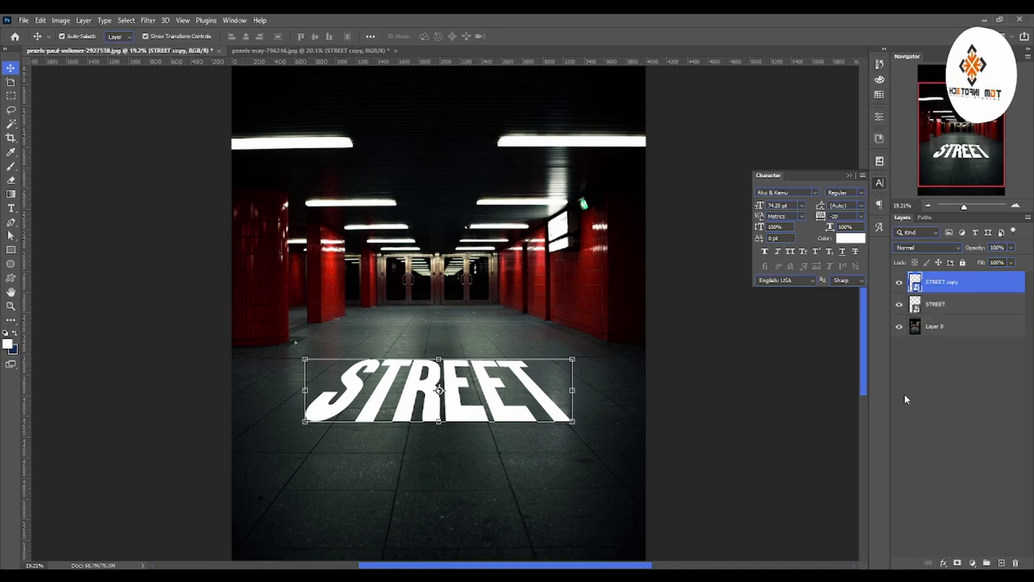
Alt-split the STREET copy's Underlying Layer Blend If sliders so the floor tiles show through.
left_click(947, 563)
left_click(976, 459)
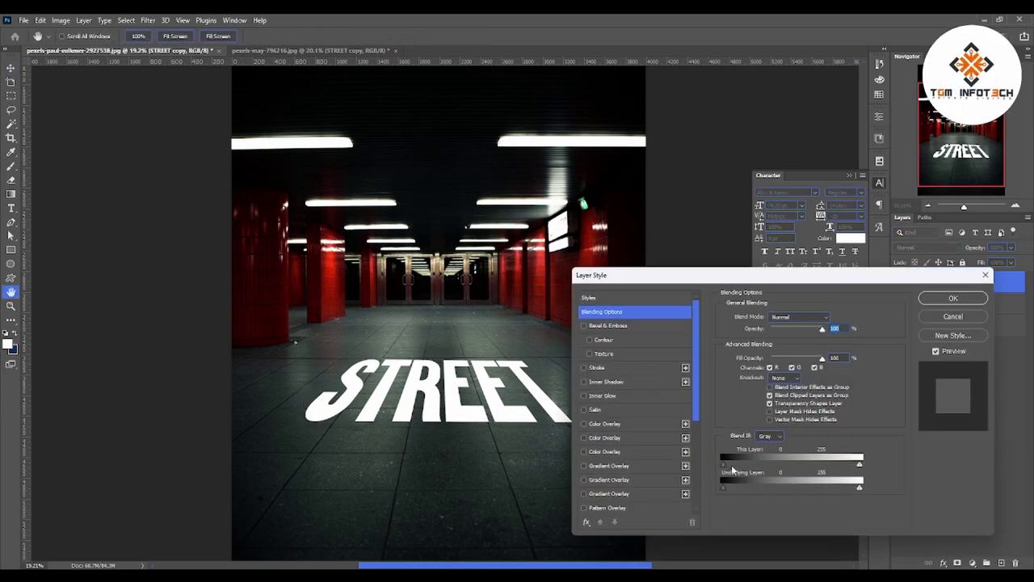
key("alt")
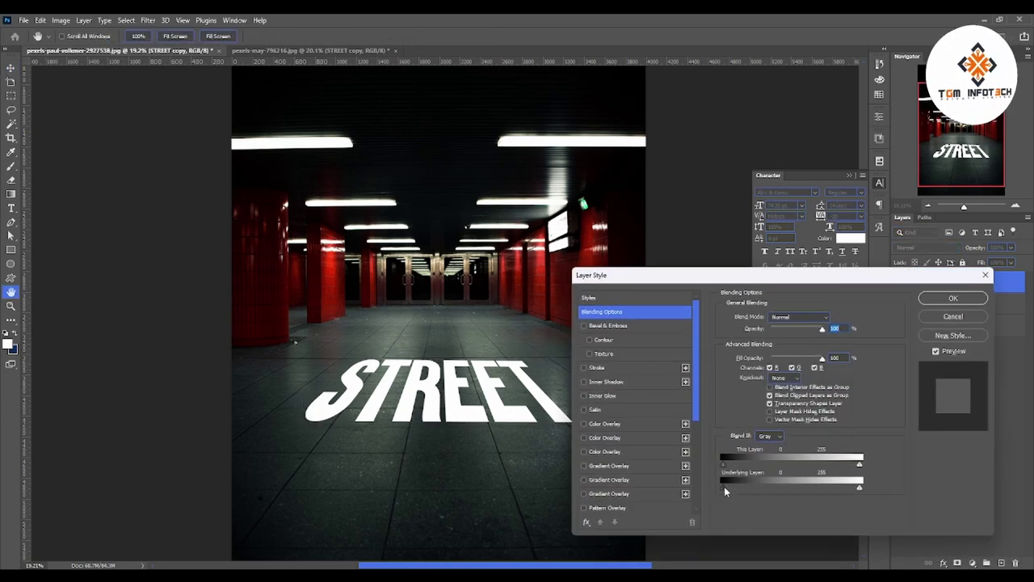
mouse_move(724, 486)
left_mouse_down()
mouse_move(802, 487)
mouse_move(786, 485)
left_mouse_up()
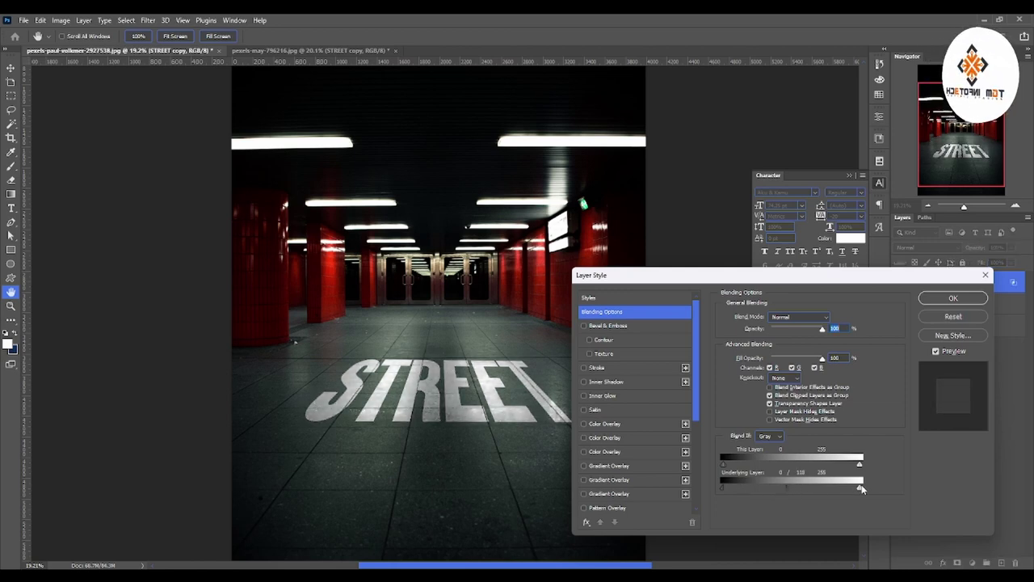
mouse_move(859, 486)
left_mouse_down()
mouse_move(734, 485)
mouse_move(785, 487)
mouse_move(773, 487)
left_mouse_up()
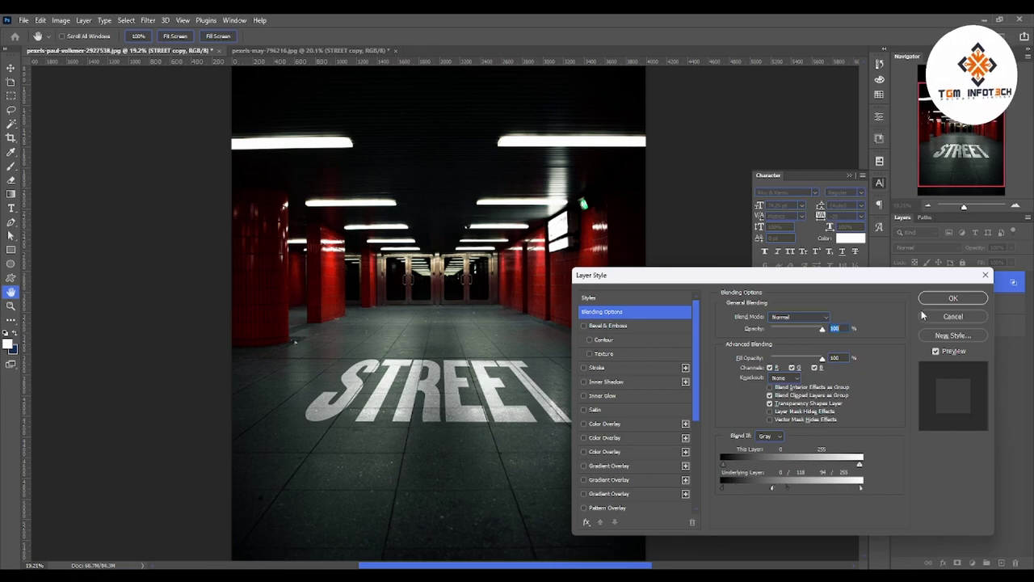
left_click(950, 299)
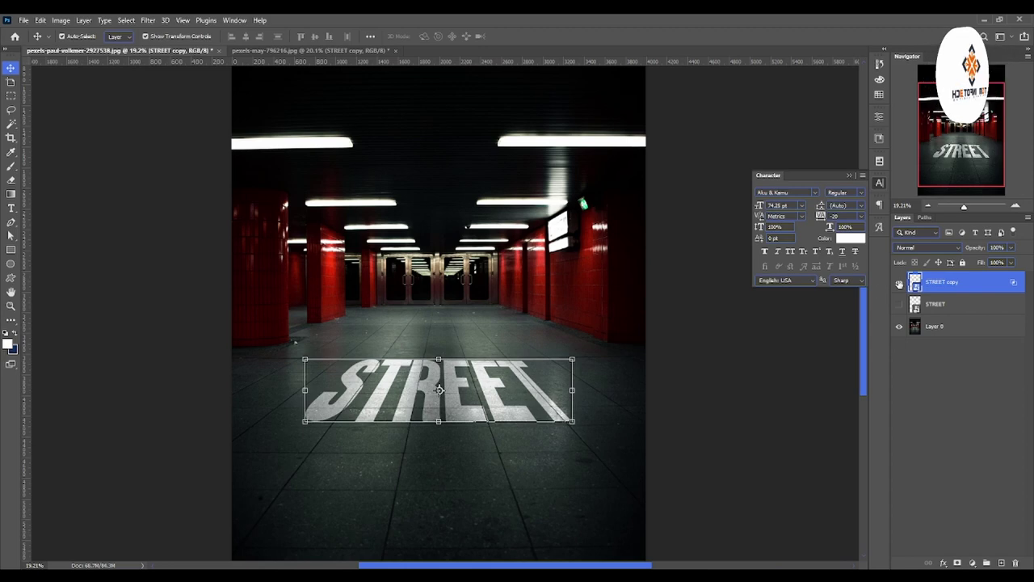
left_click(900, 284)
left_click(899, 282)
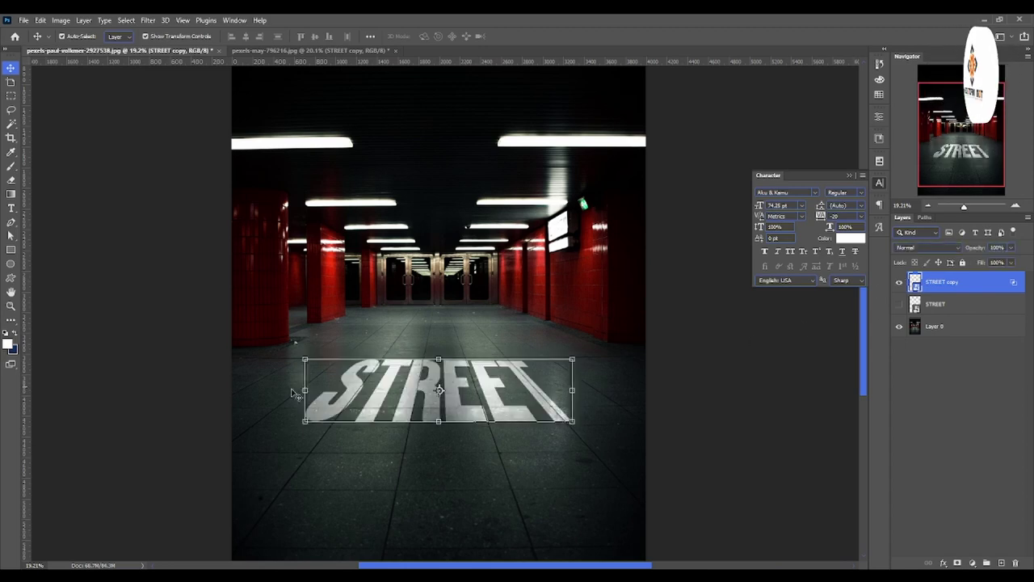
left_click(11, 293)
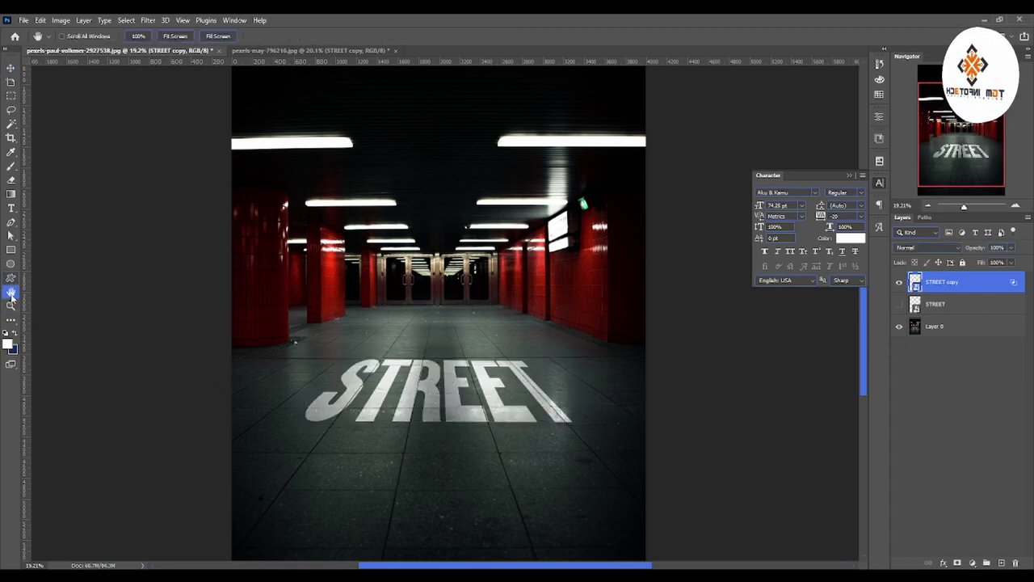
left_click(10, 306)
mouse_move(313, 388)
left_mouse_down()
mouse_move(473, 397)
mouse_move(520, 297)
left_mouse_up()
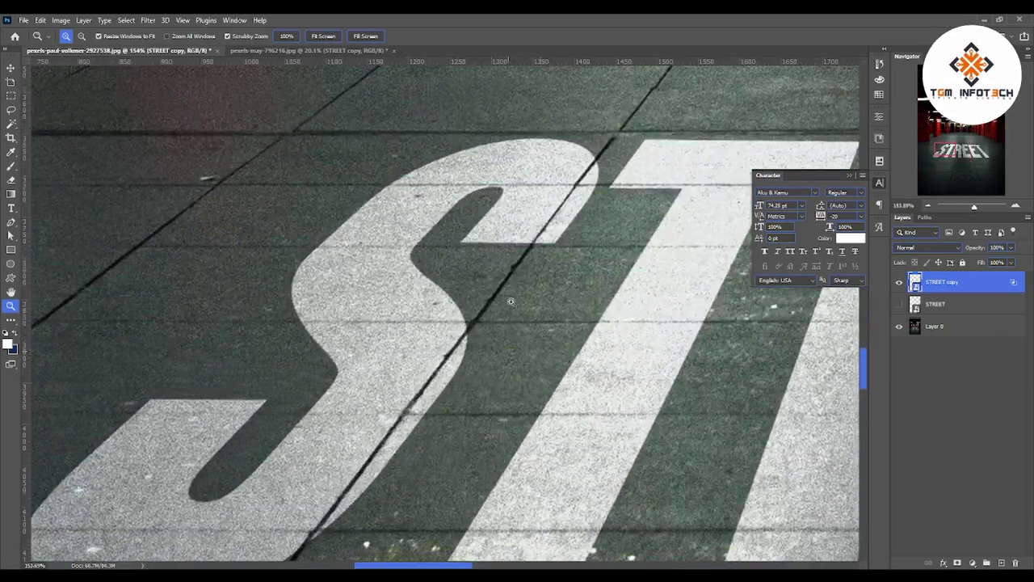
left_click_drag(590, 257, 494, 305)
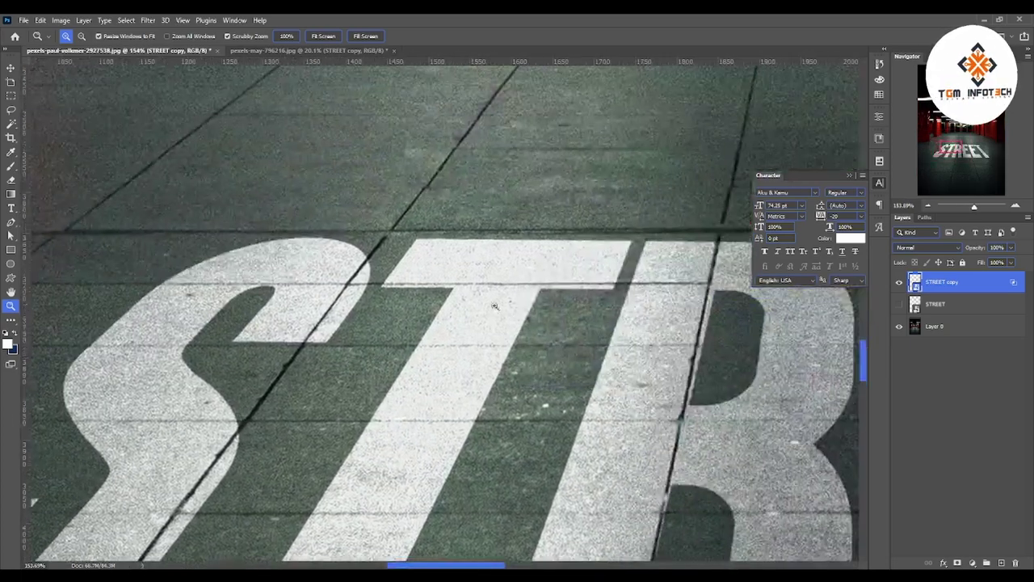
left_click_drag(772, 396, 425, 404)
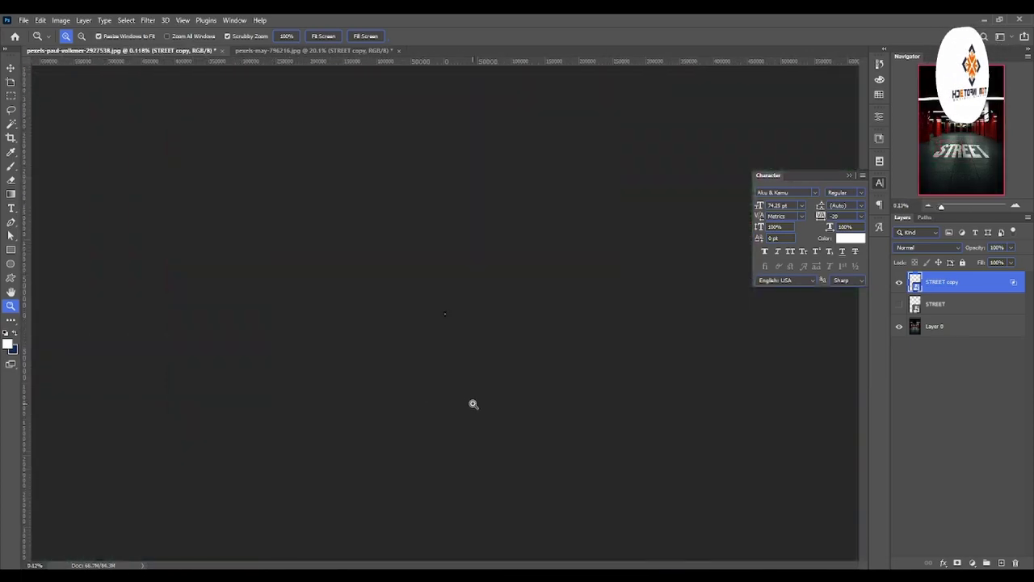
key("ctrl+0")
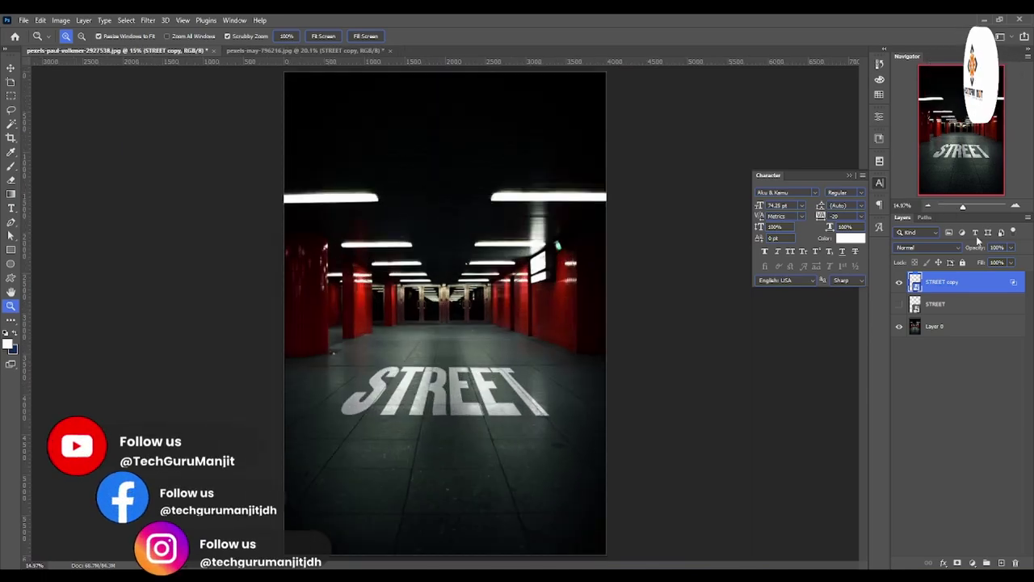
left_click(899, 305)
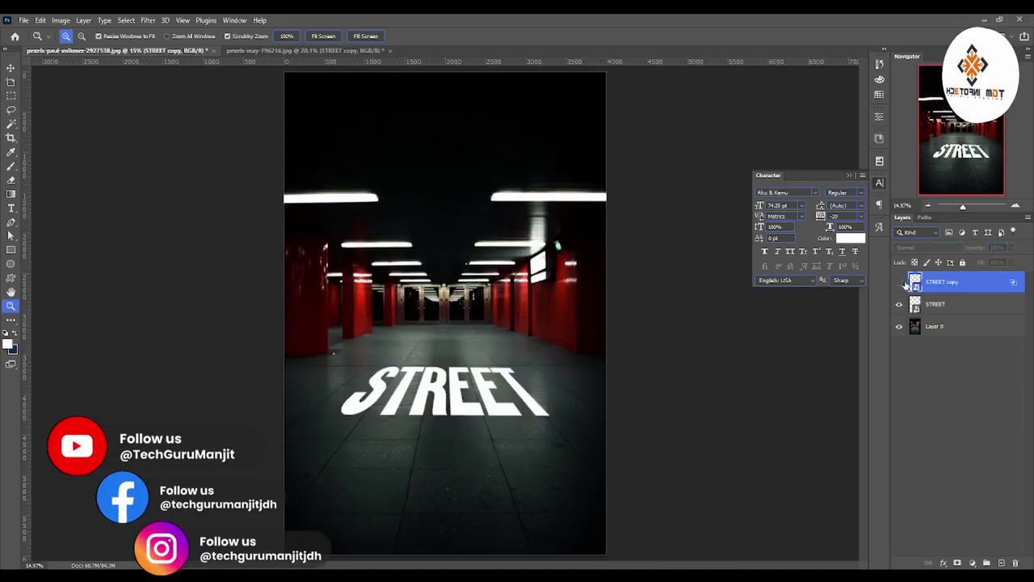
left_click(899, 281)
left_click(900, 305)
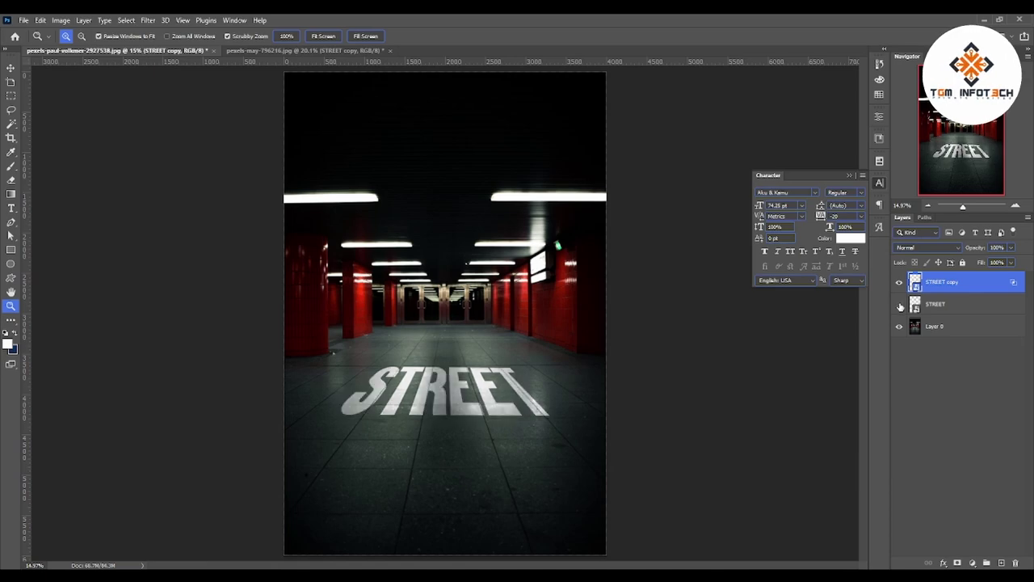